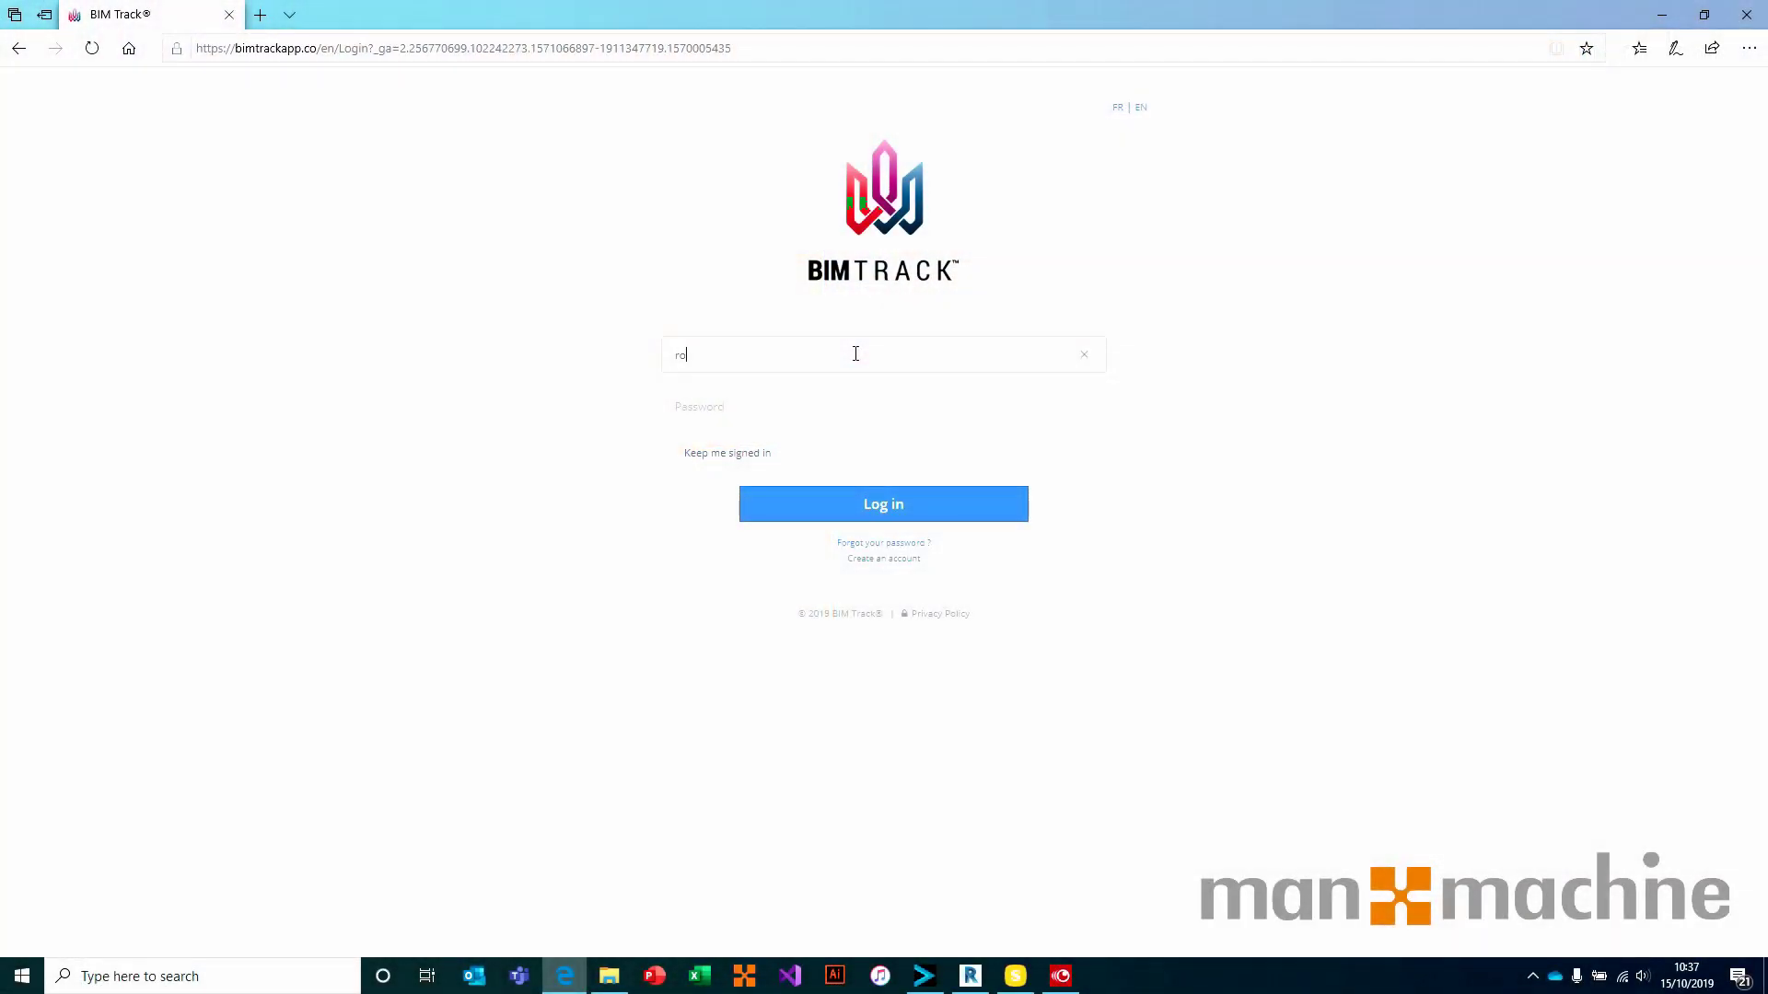
Sign in with the account email and password, then create the hub 'manandmachinetraining'
click(880, 505)
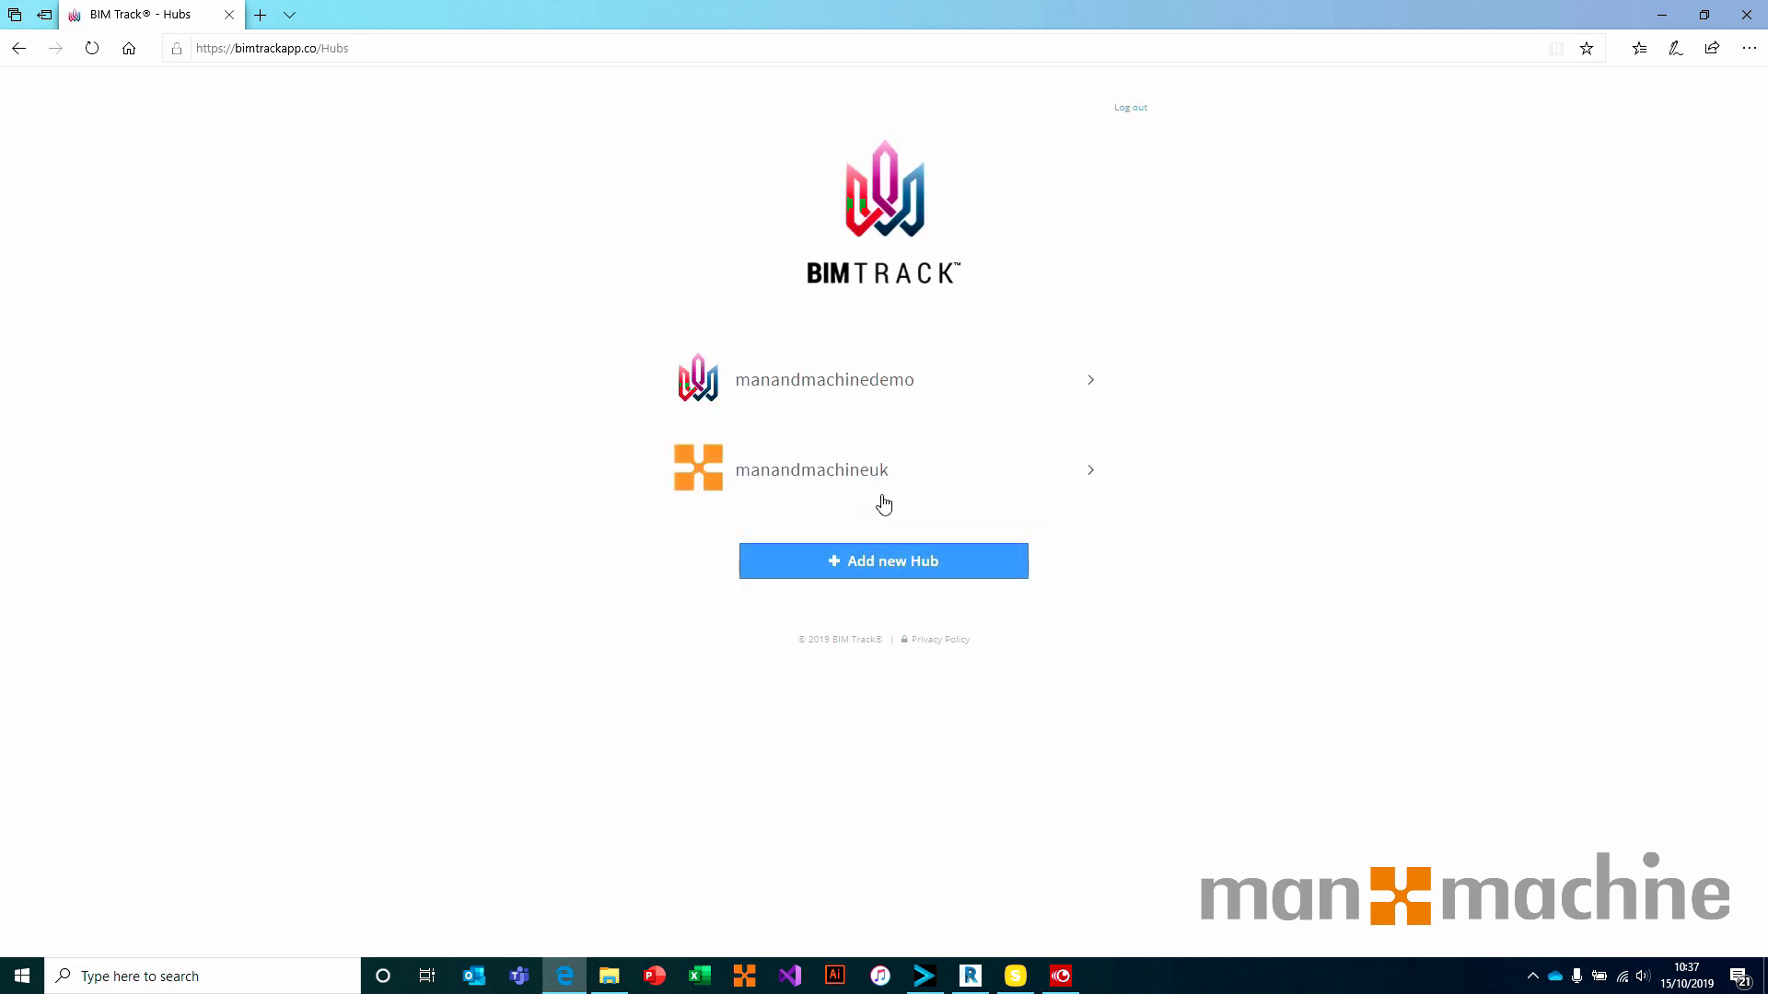
click(892, 572)
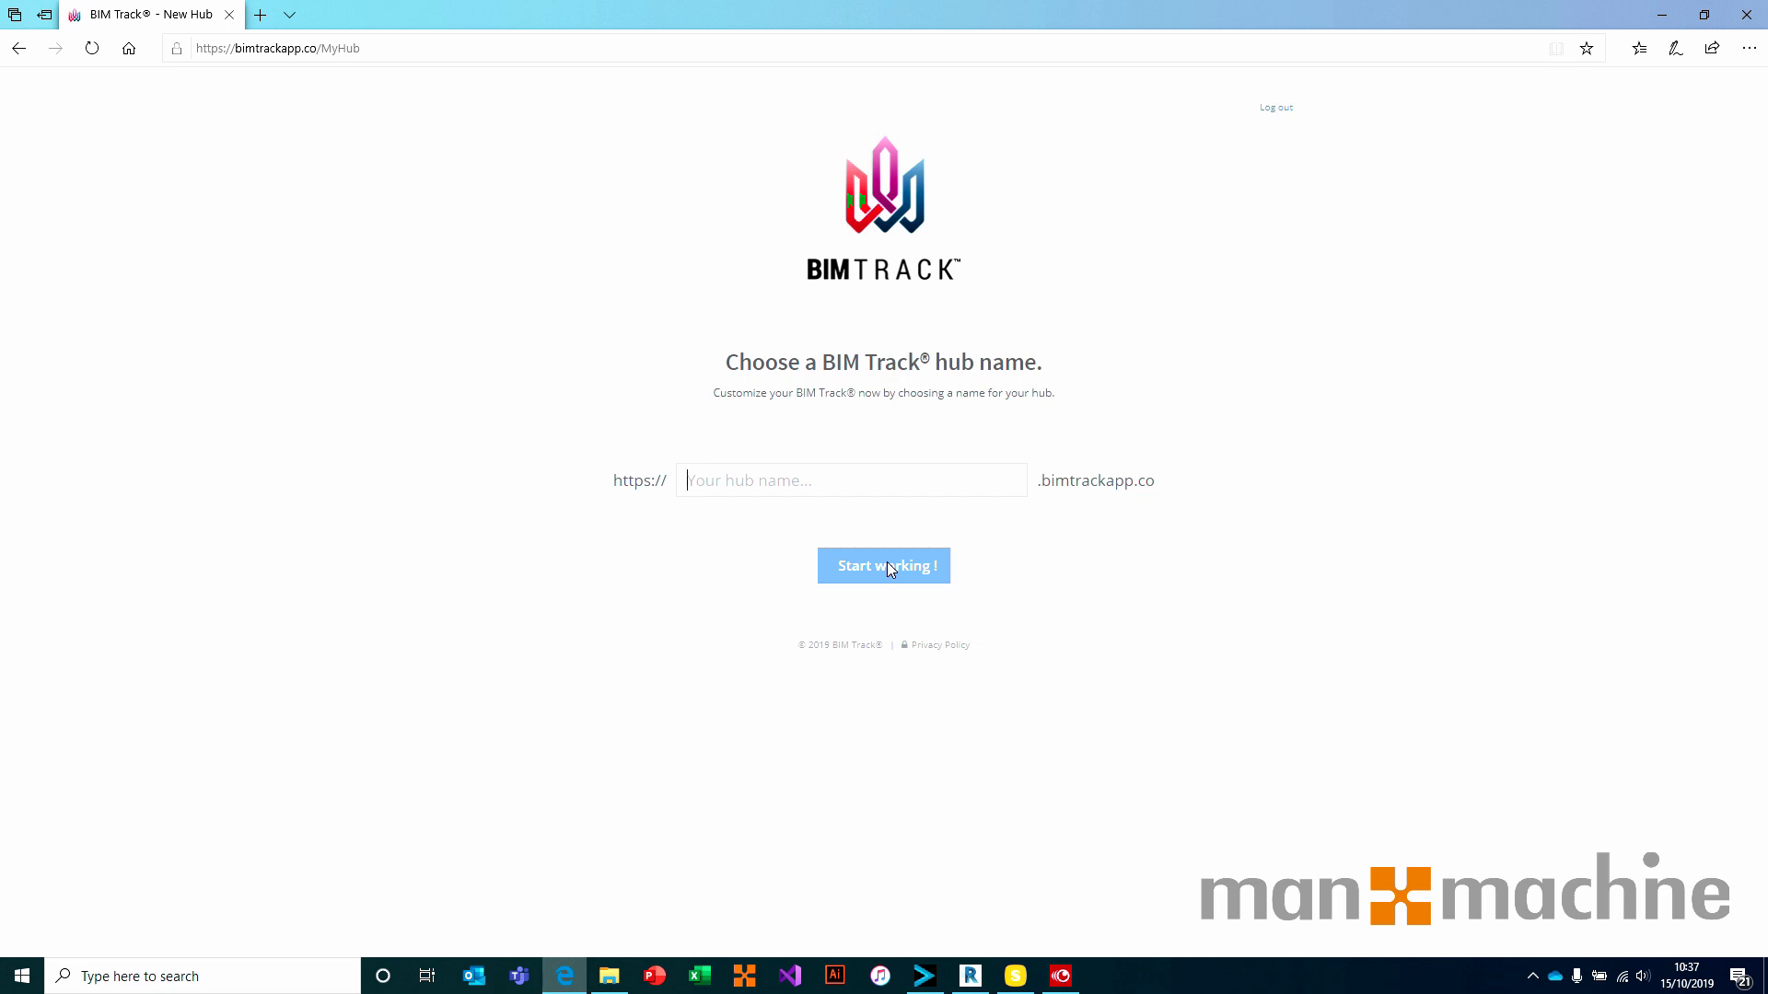
text(manan)
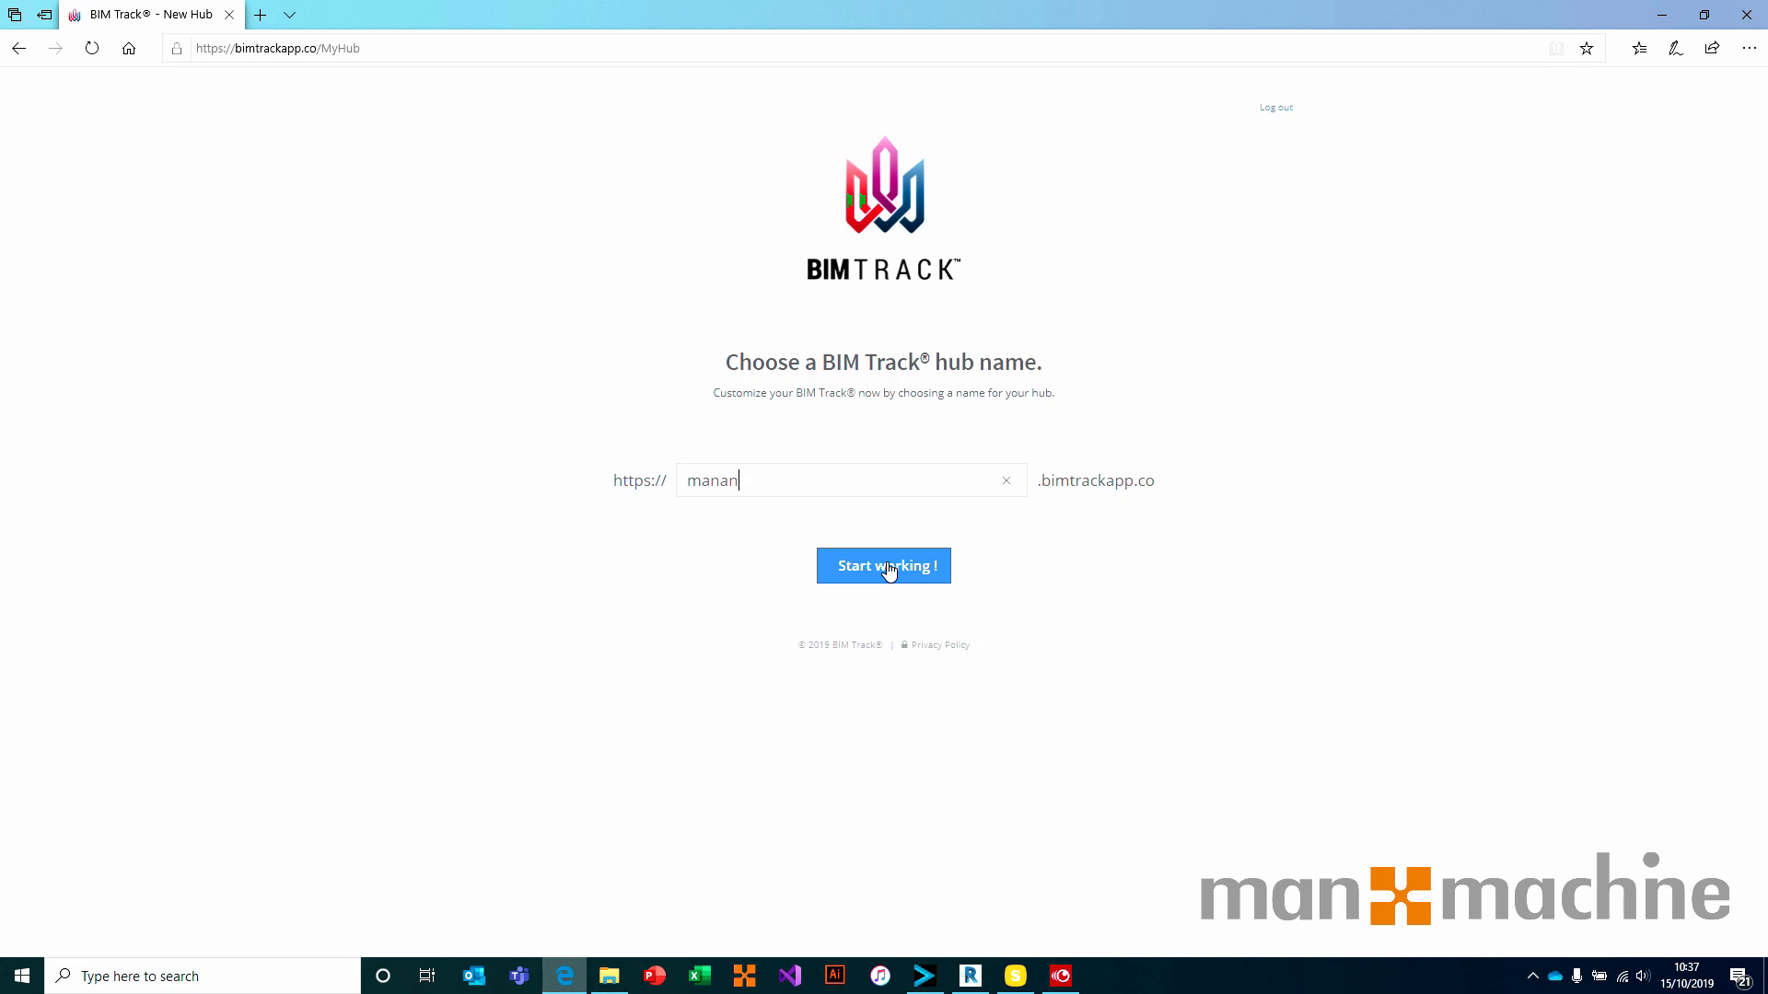
text(dmachinetraining)
click(887, 565)
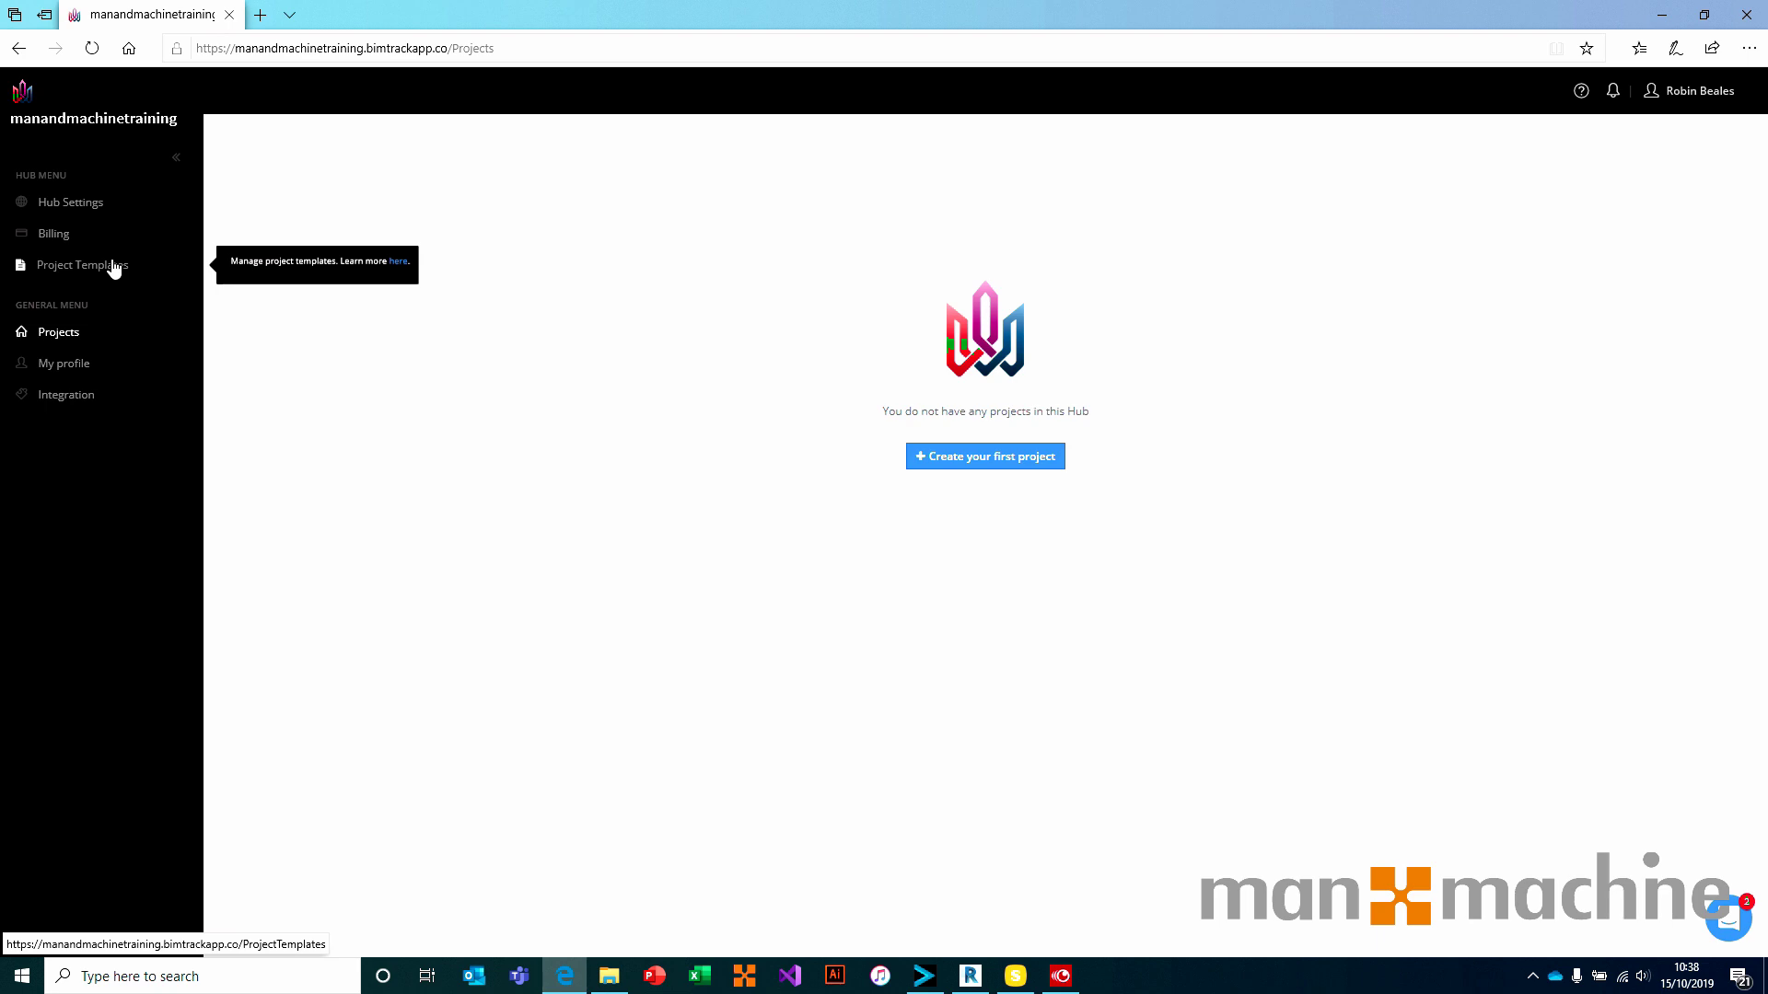
Open Hub Settings from the left Hub Menu to view the hub's users
click(94, 210)
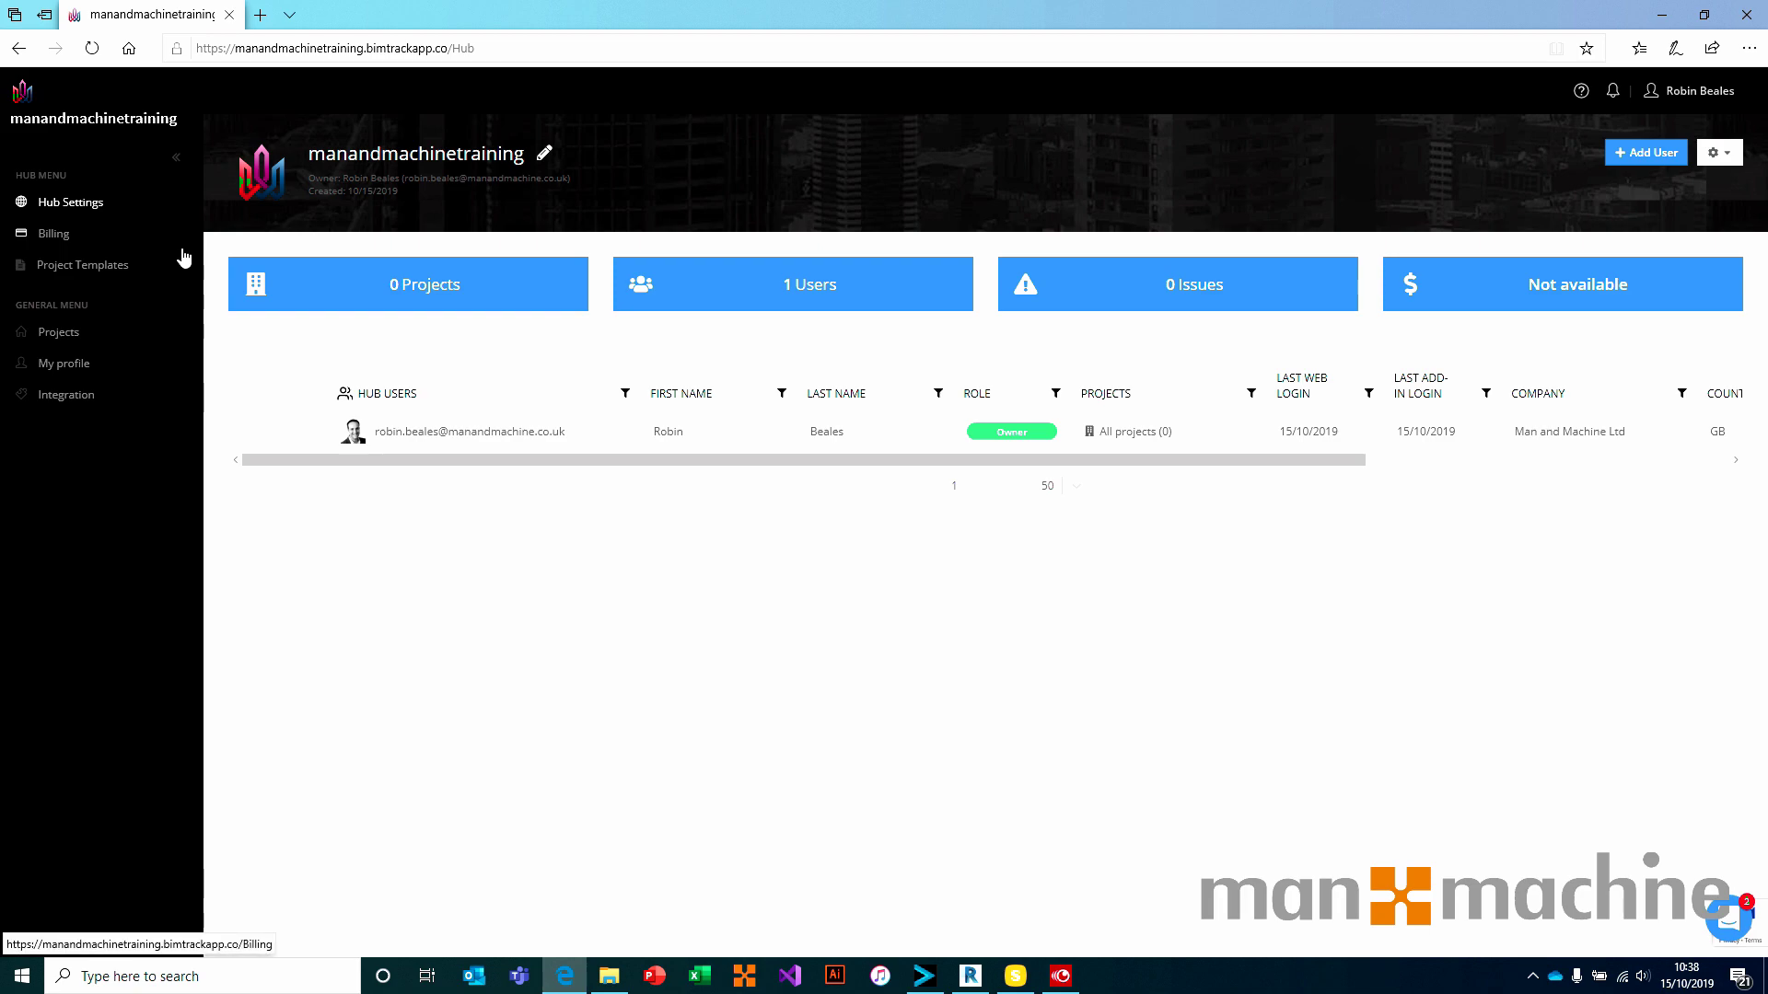
Add a colleague by their e-mail address as a hub user with the Admin role
click(1665, 160)
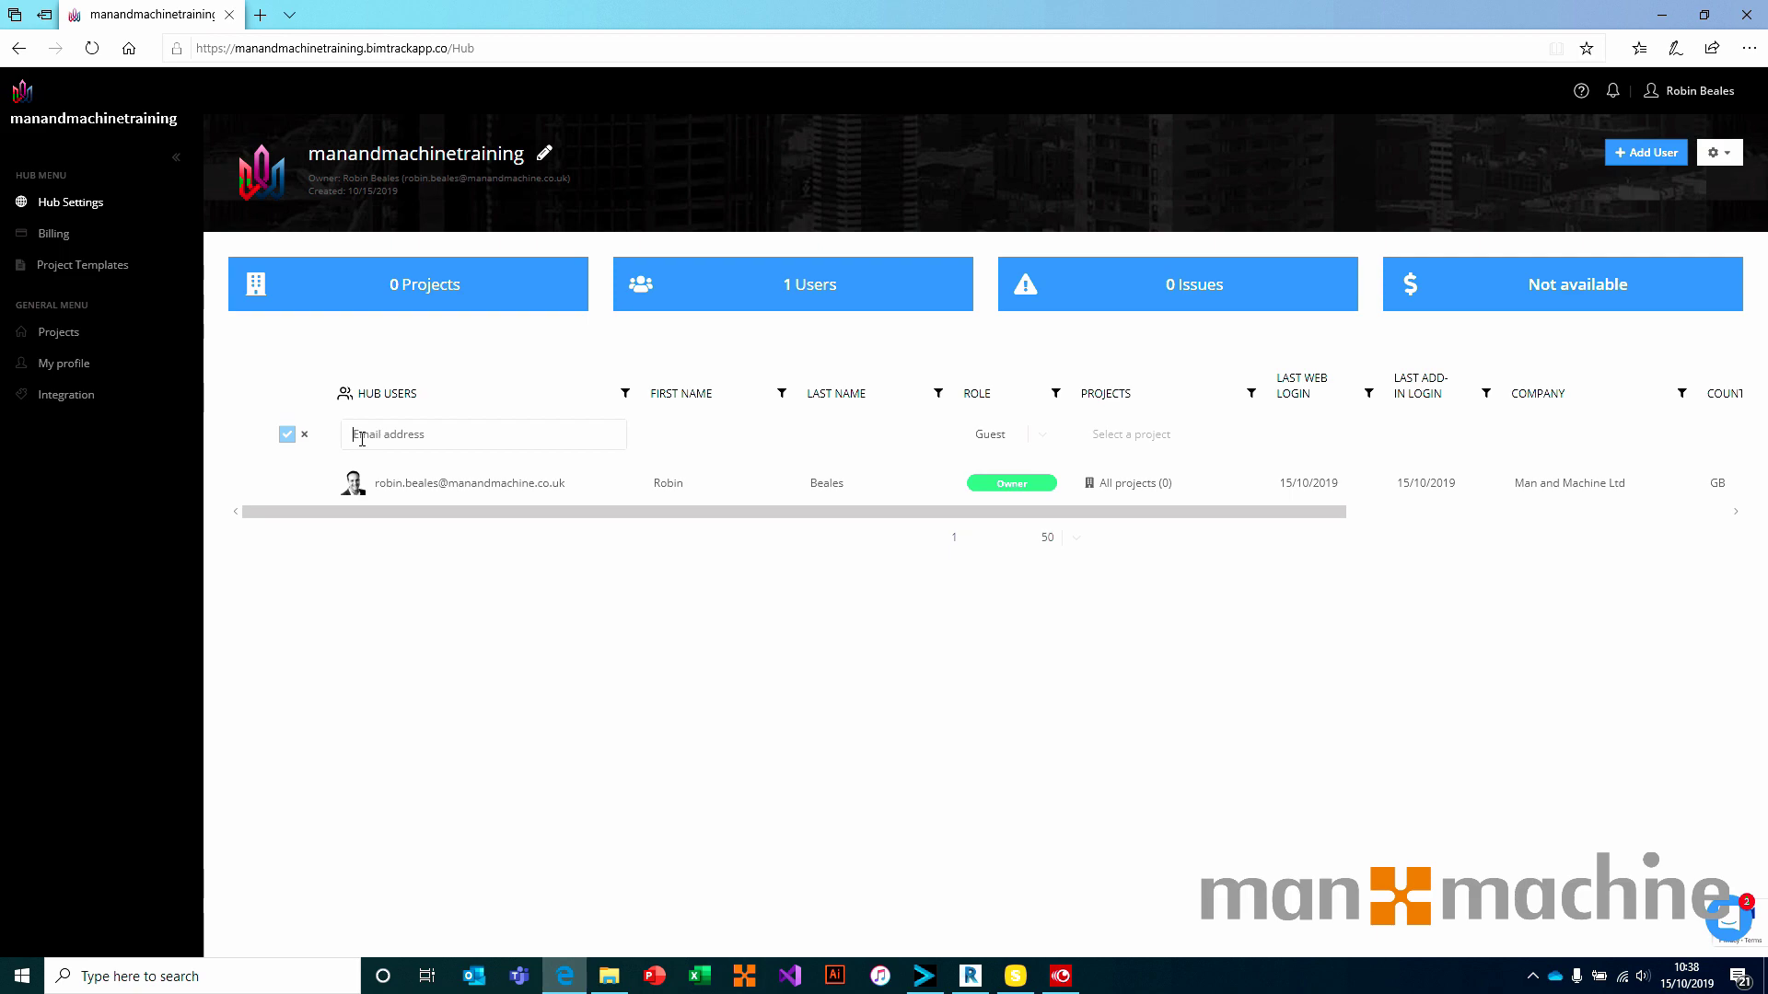
click(1045, 437)
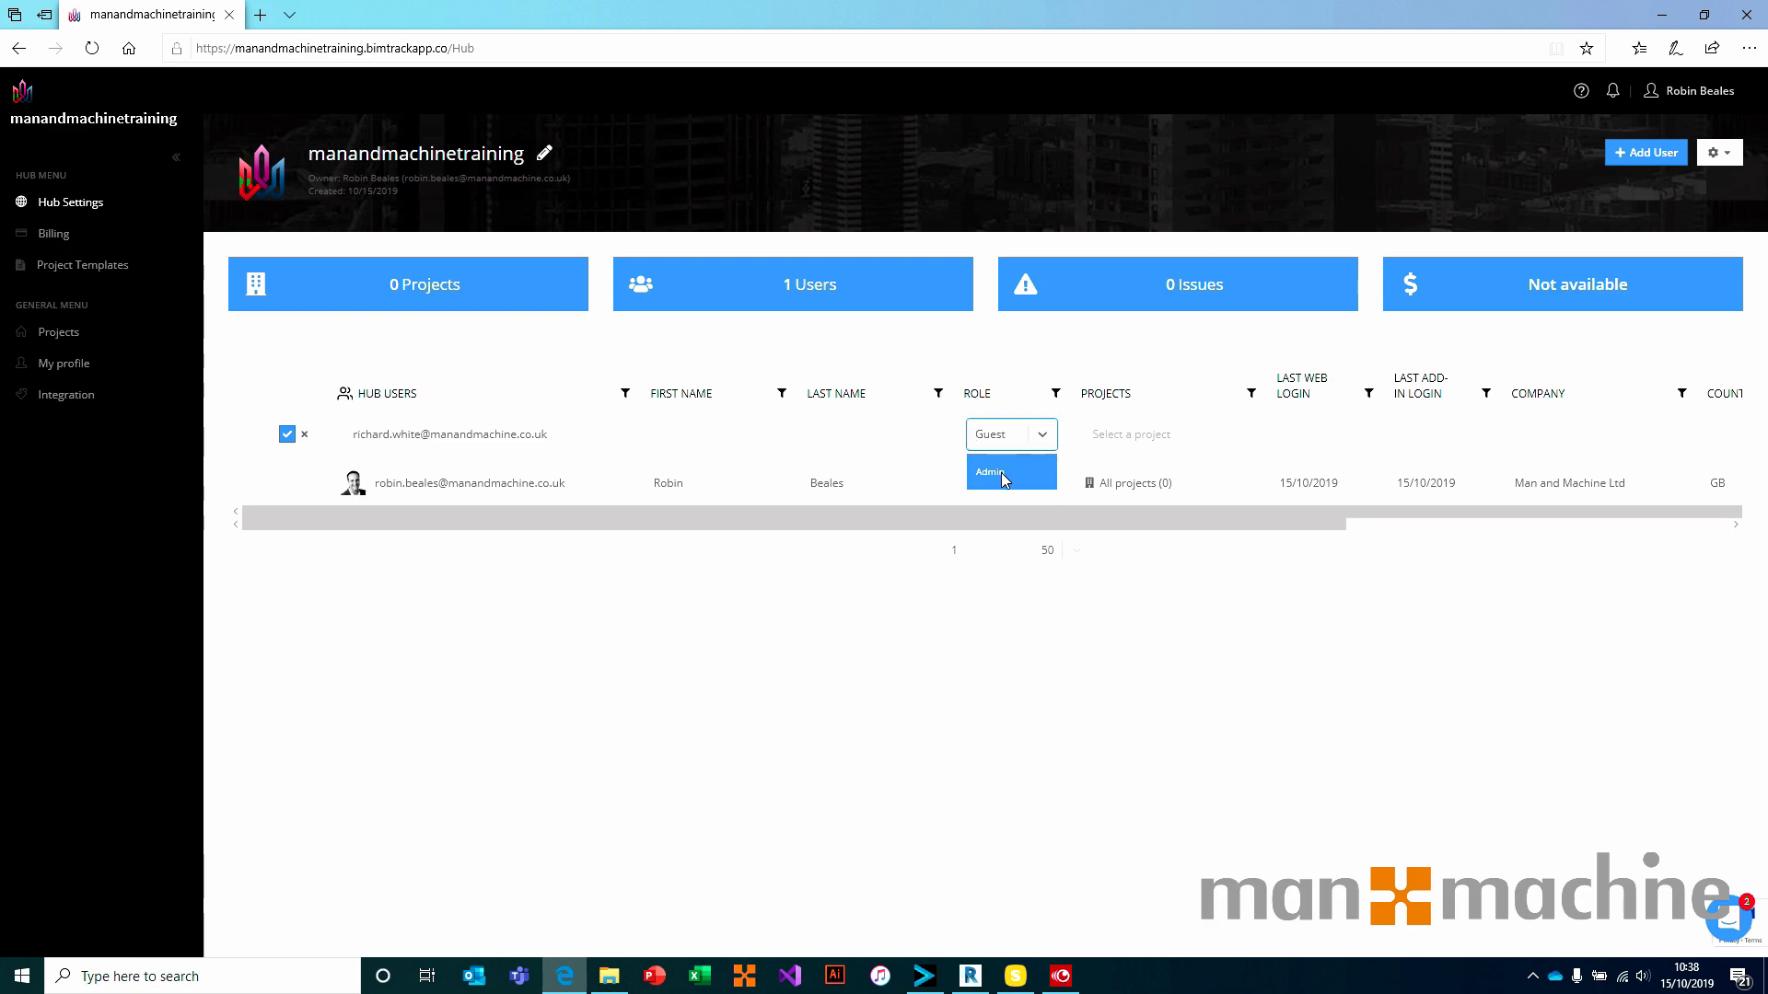
click(1002, 472)
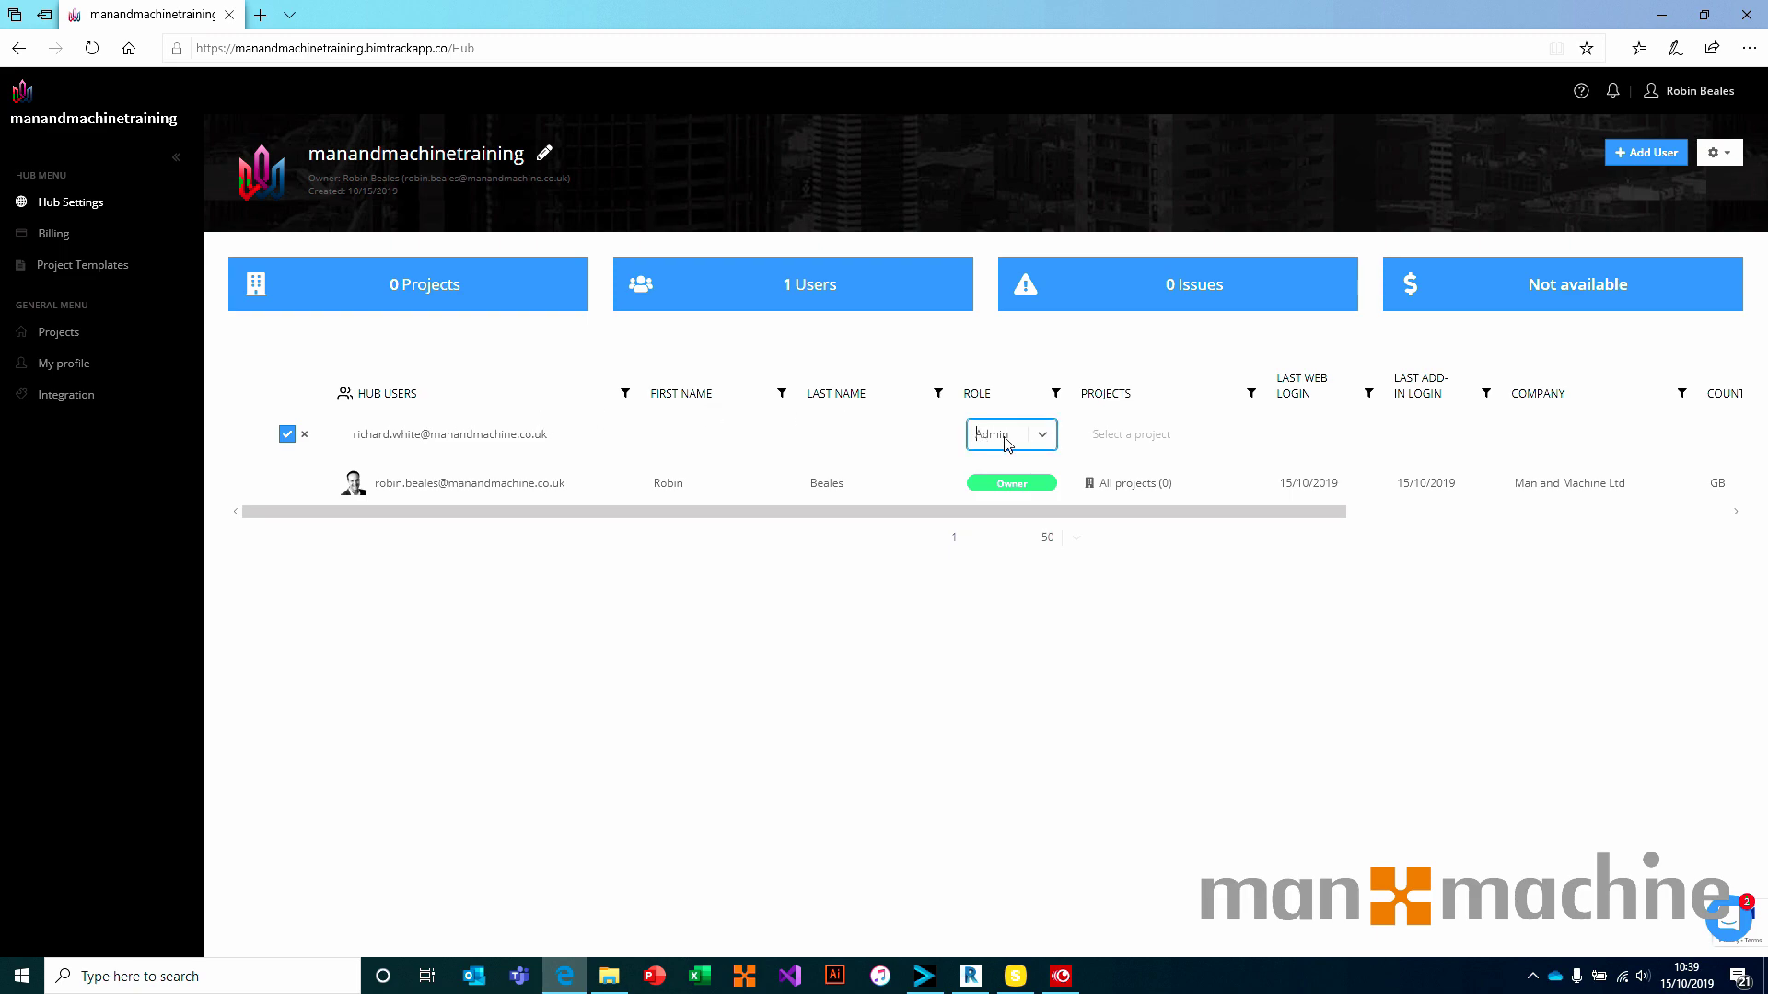
click(1162, 446)
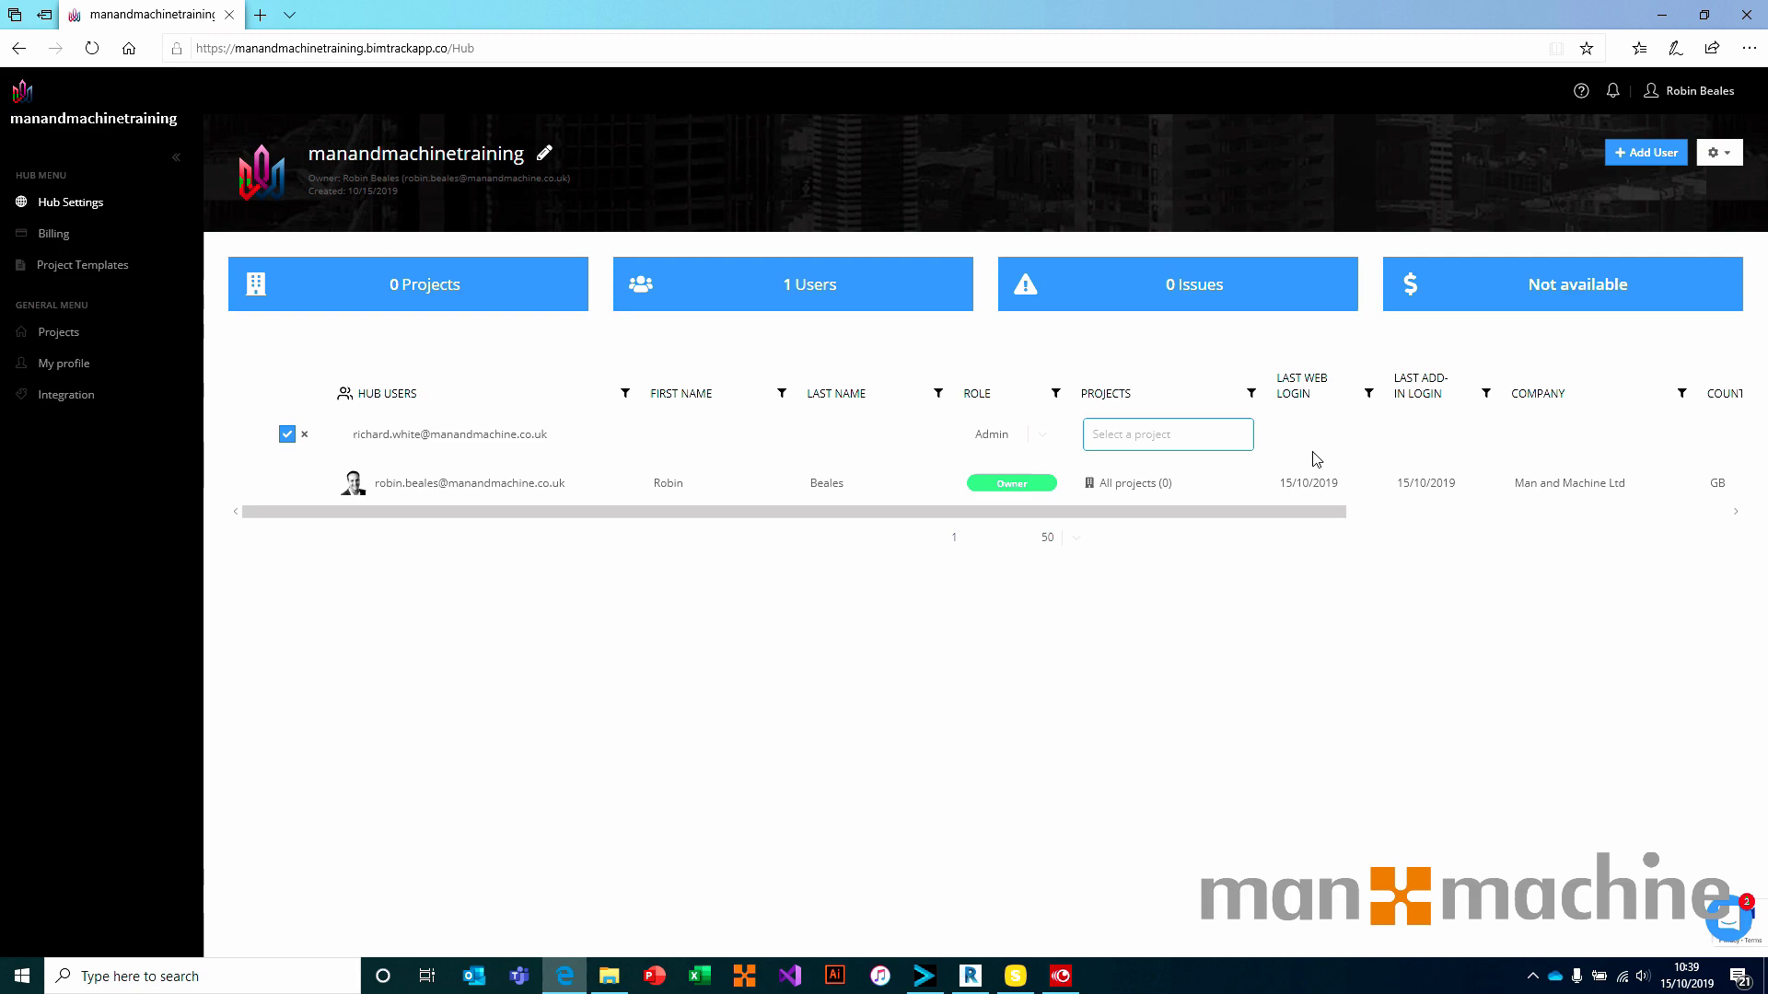
click(287, 434)
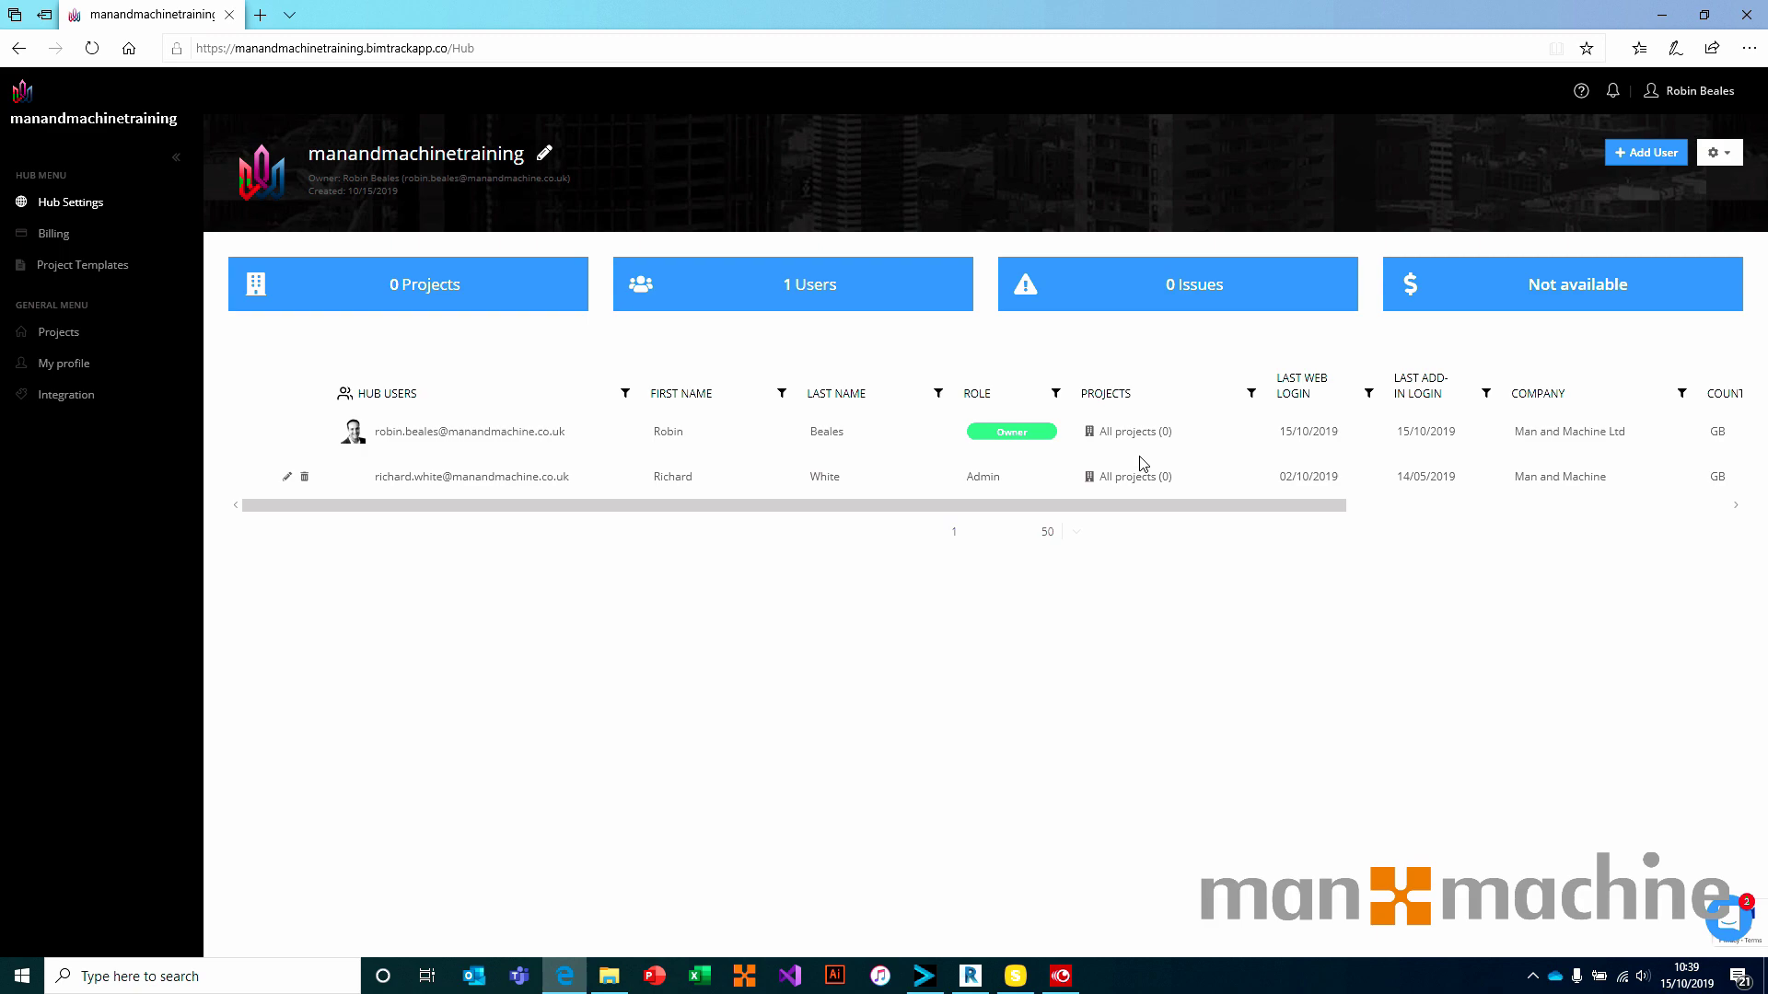
click(537, 157)
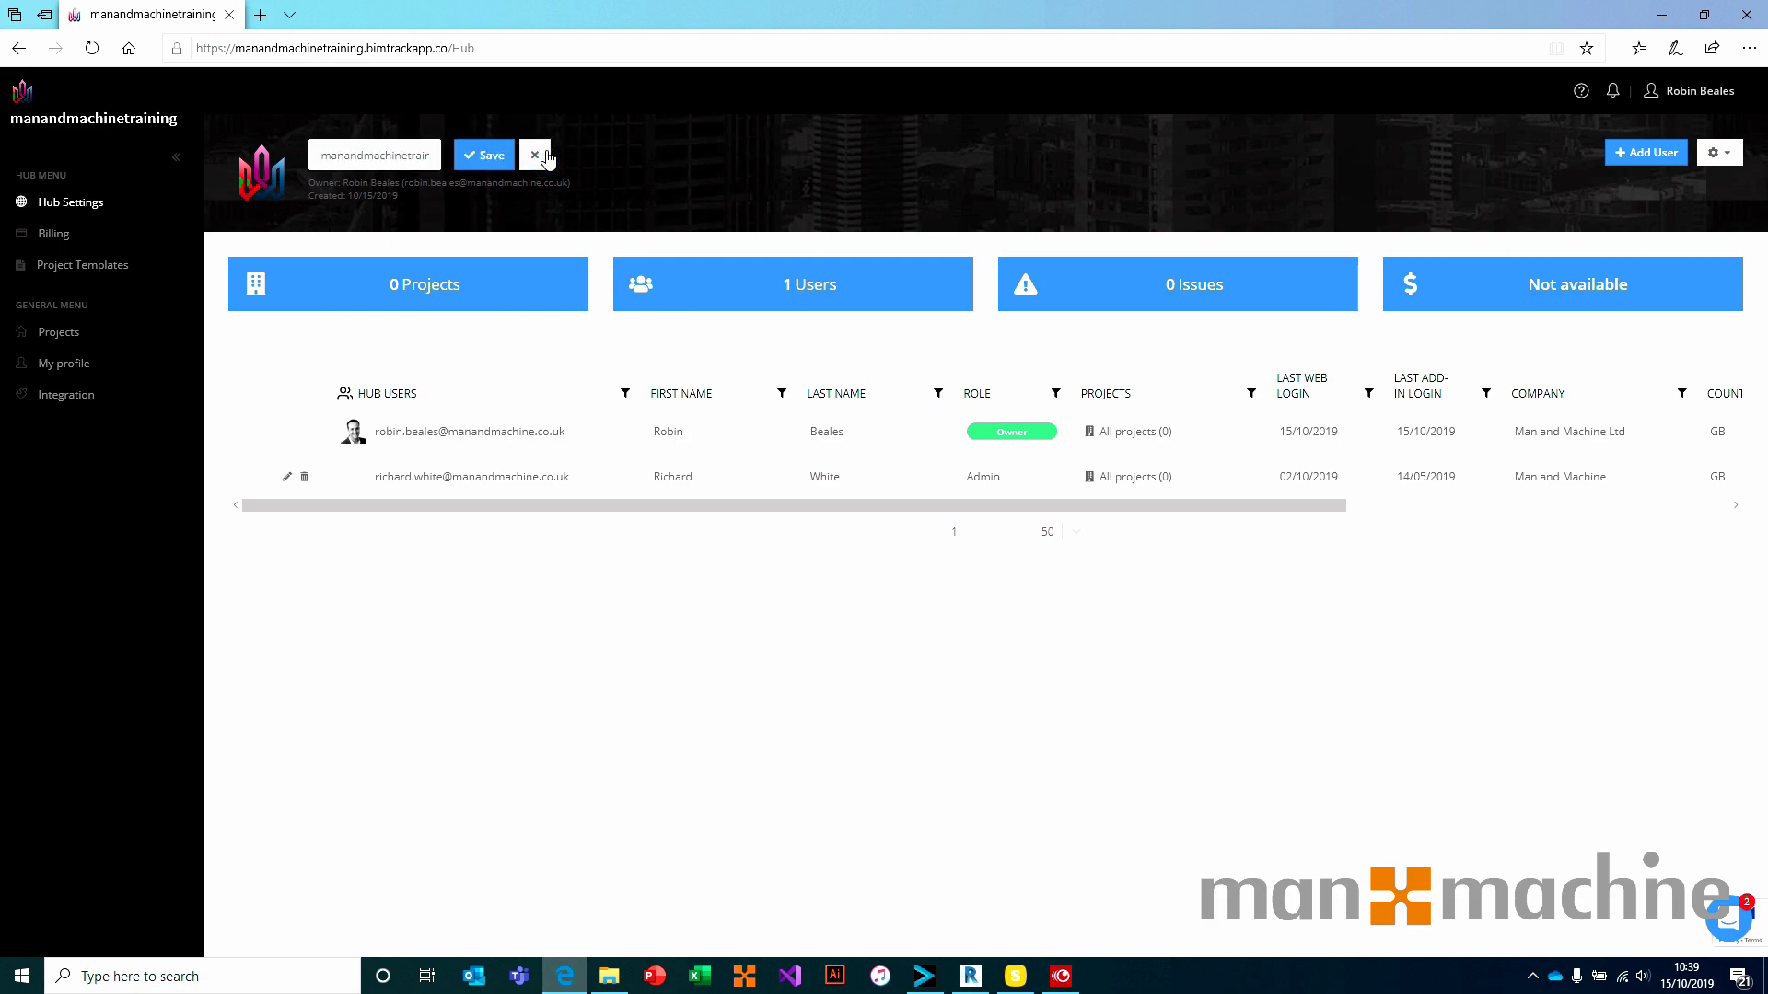
click(322, 154)
double_click(380, 156)
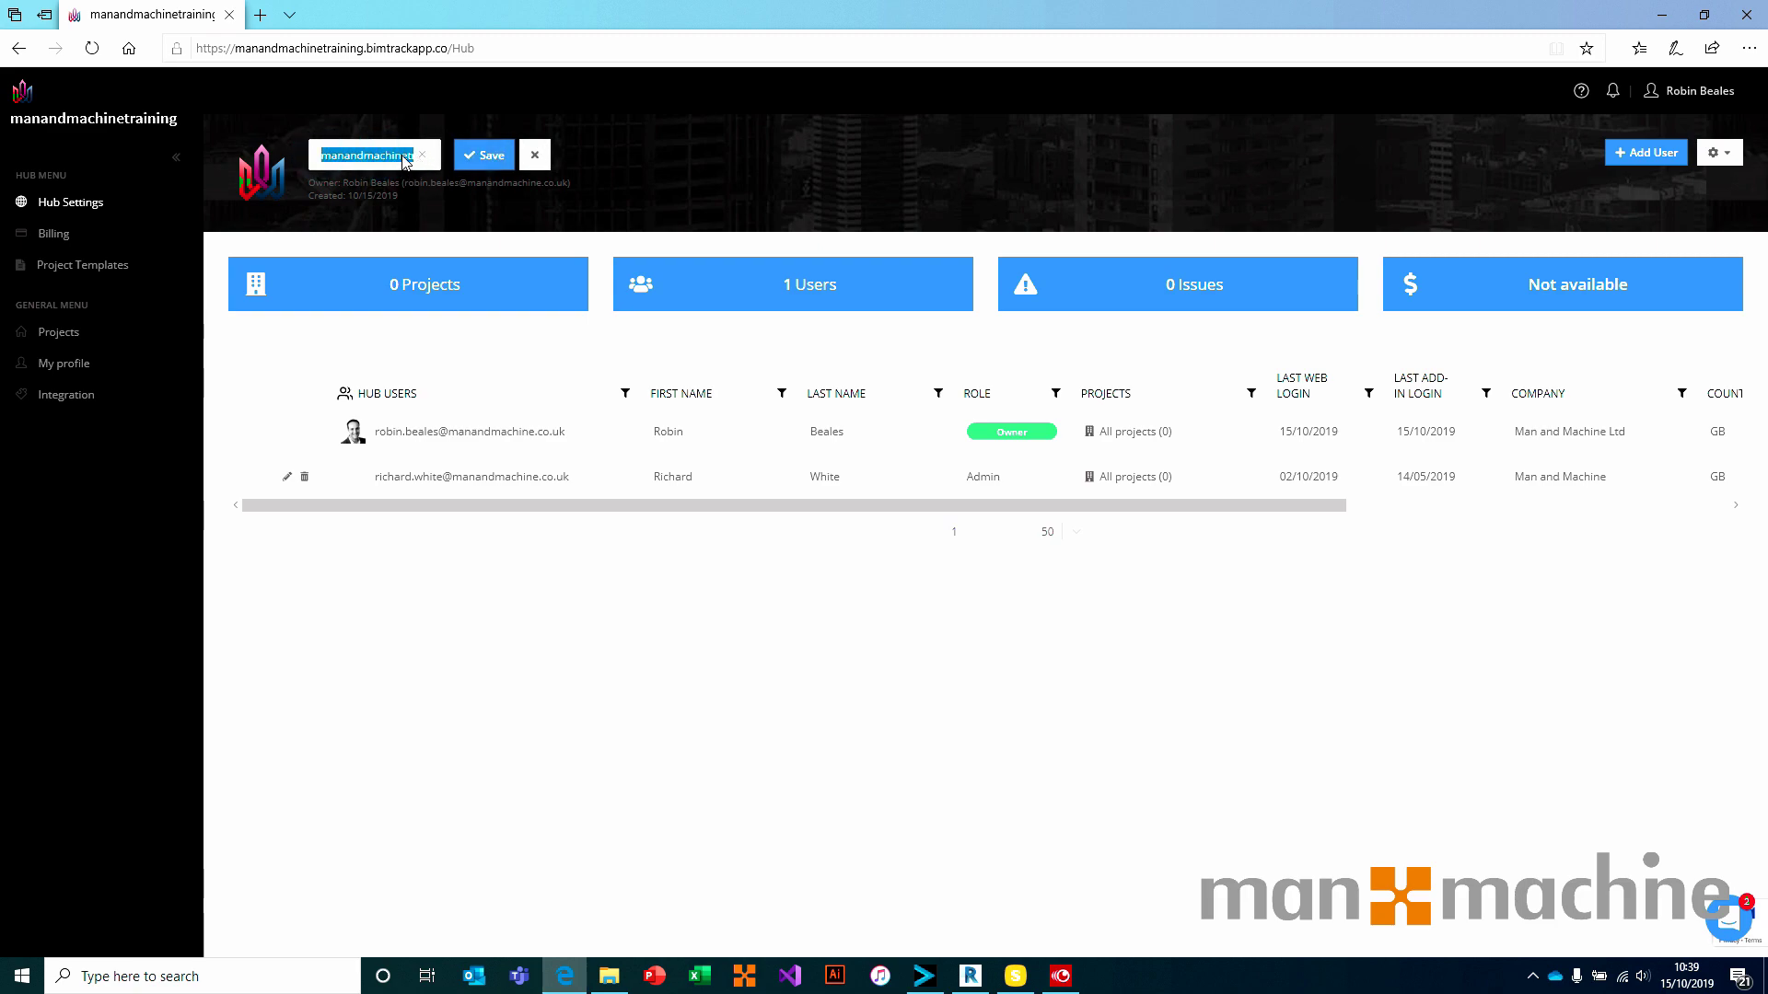
click(534, 154)
mouse_move(268, 193)
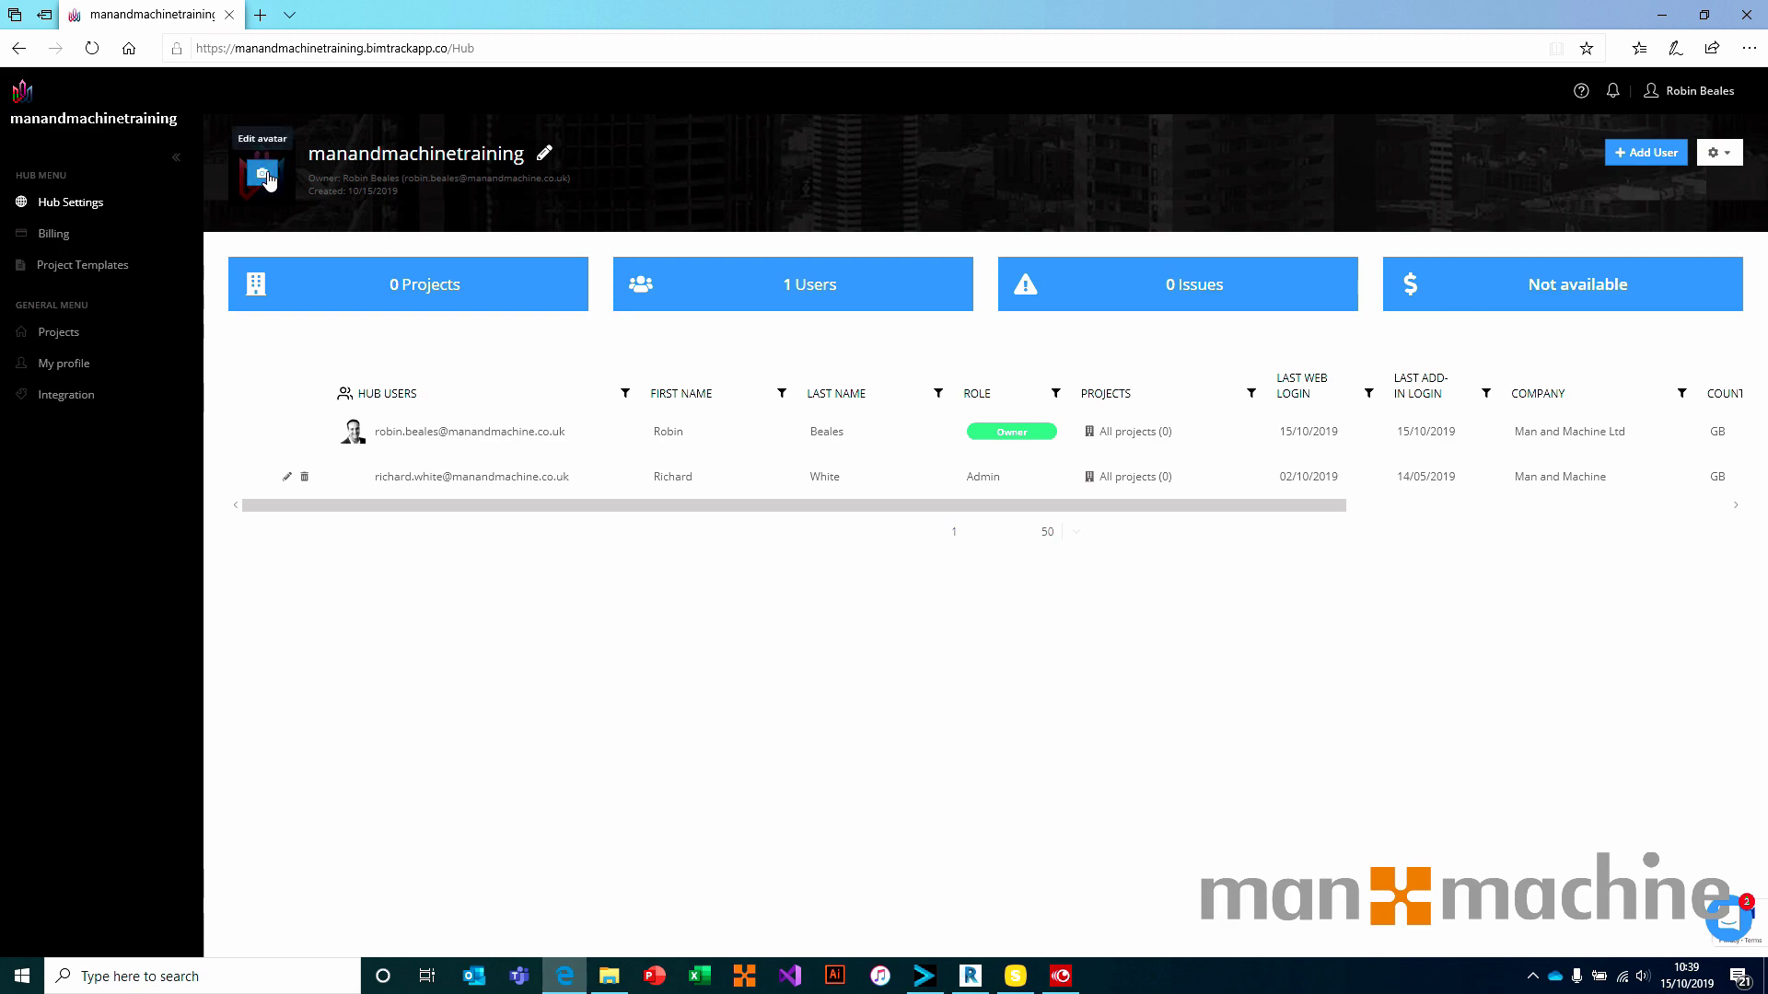
click(269, 181)
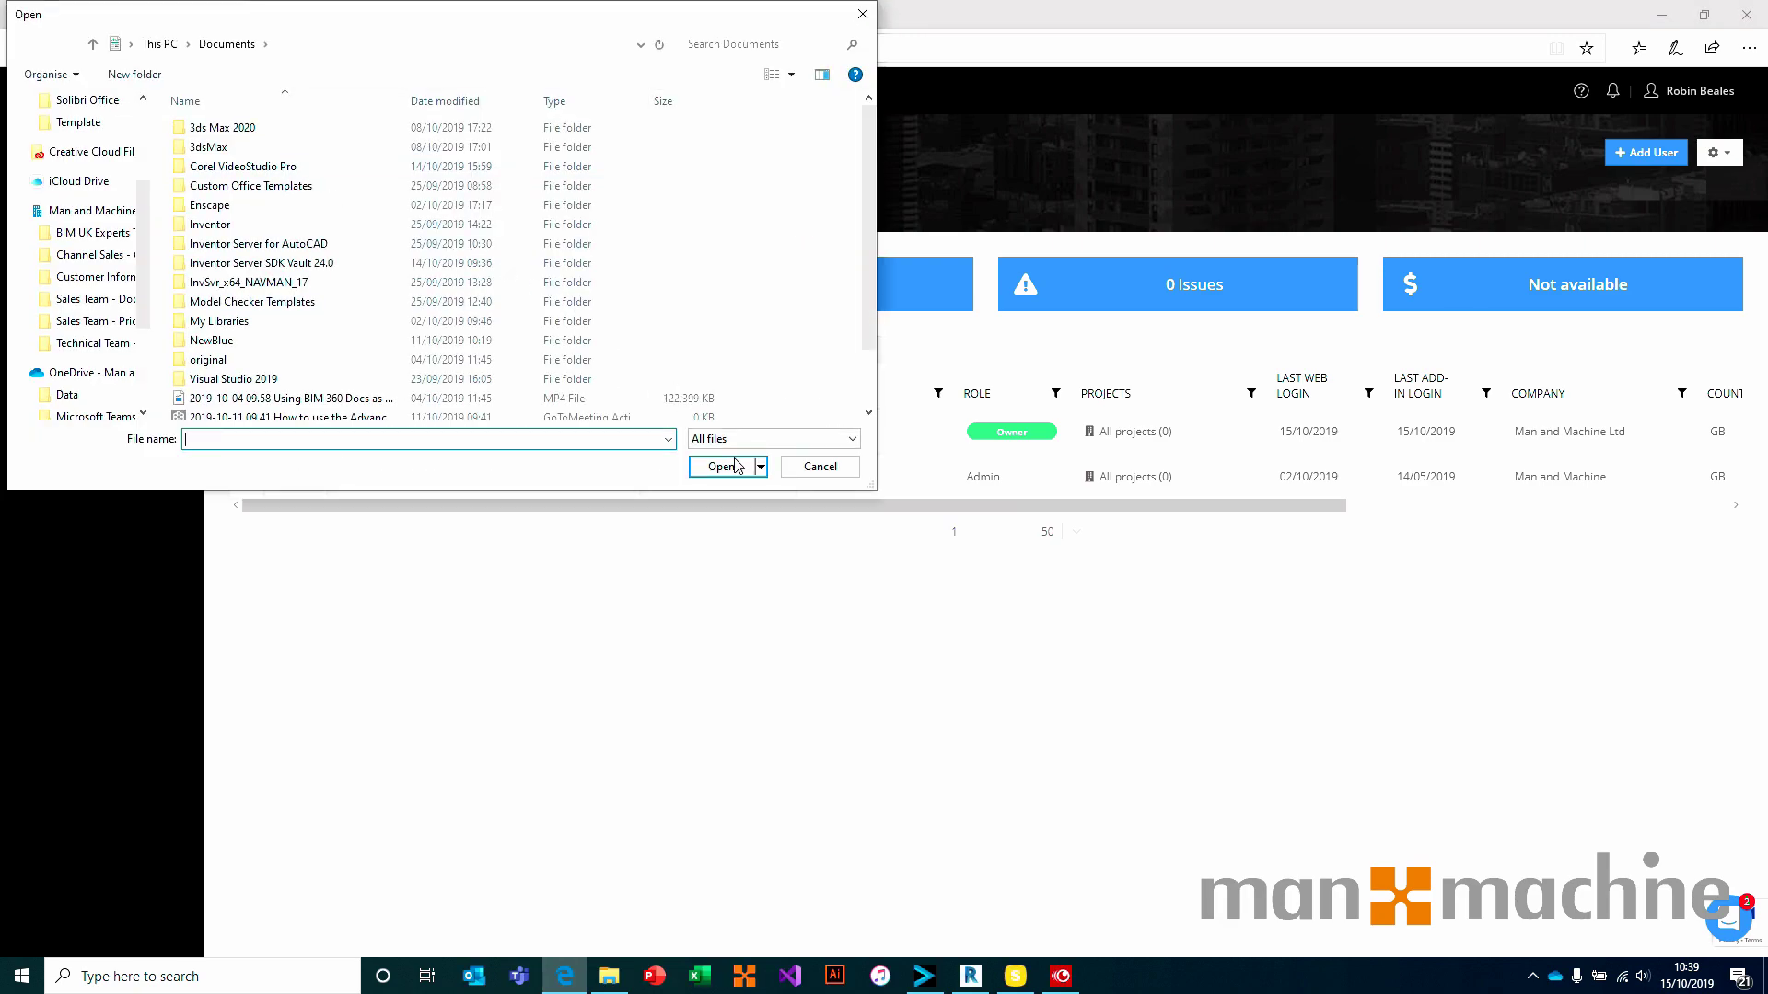
click(762, 441)
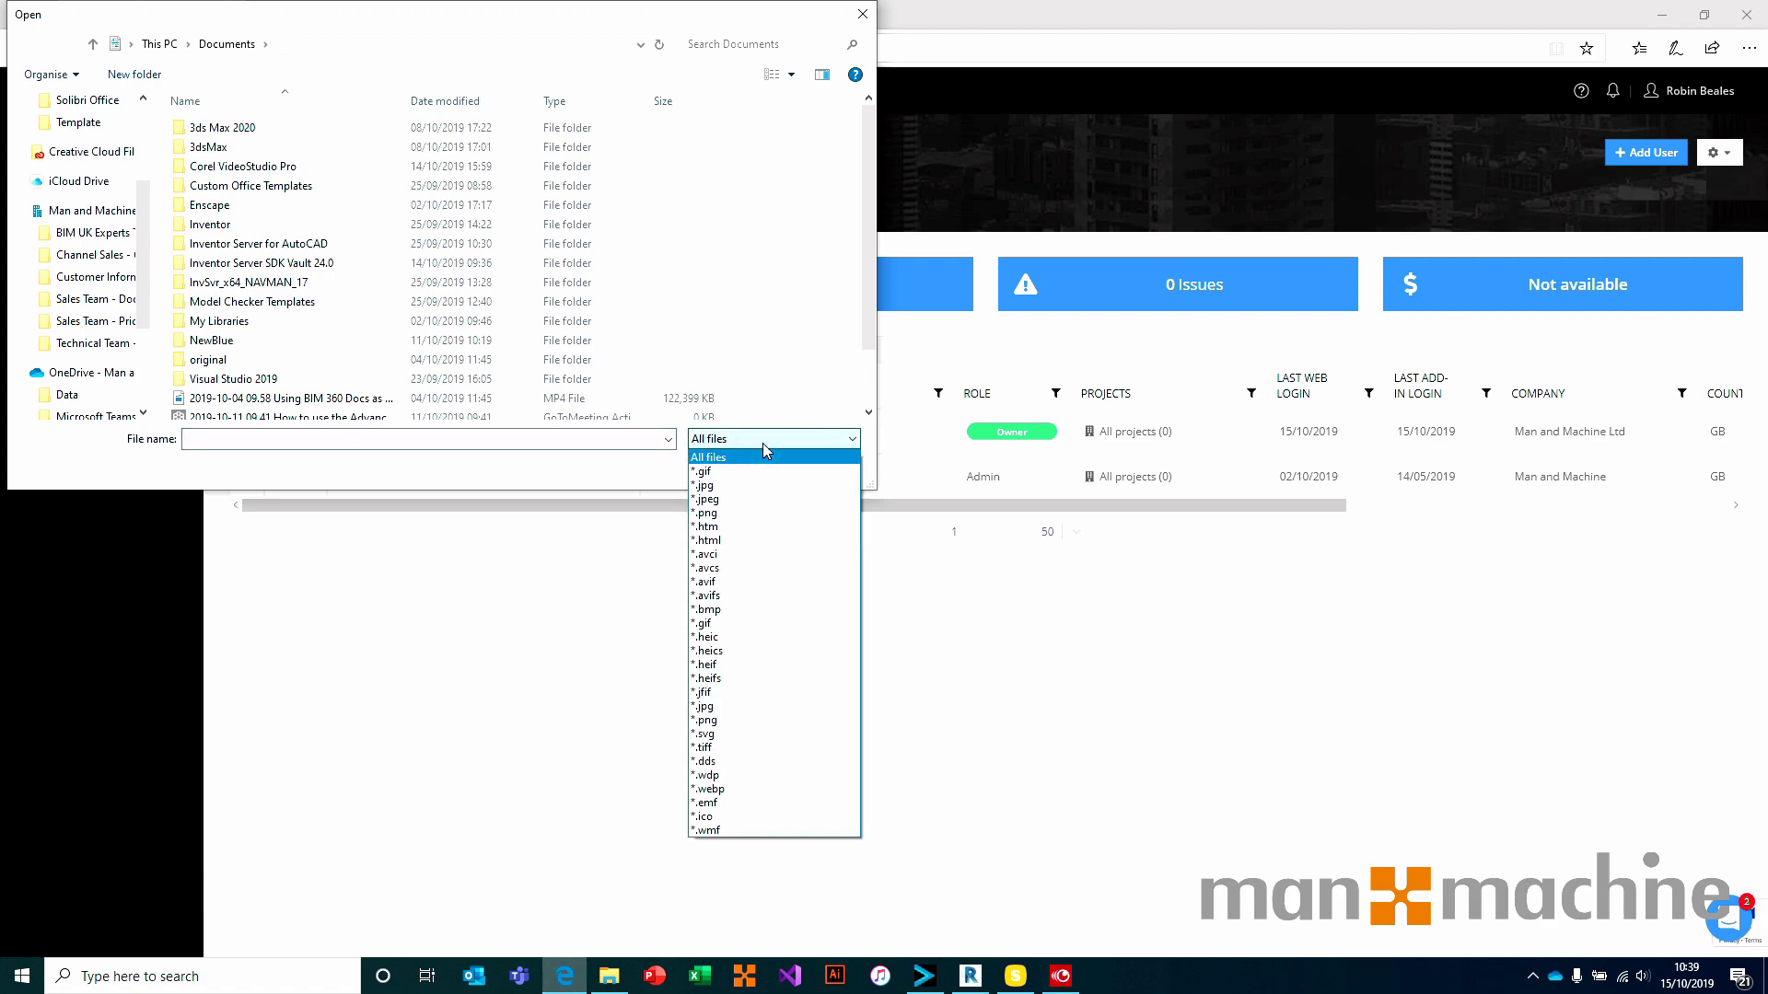
click(762, 444)
click(819, 466)
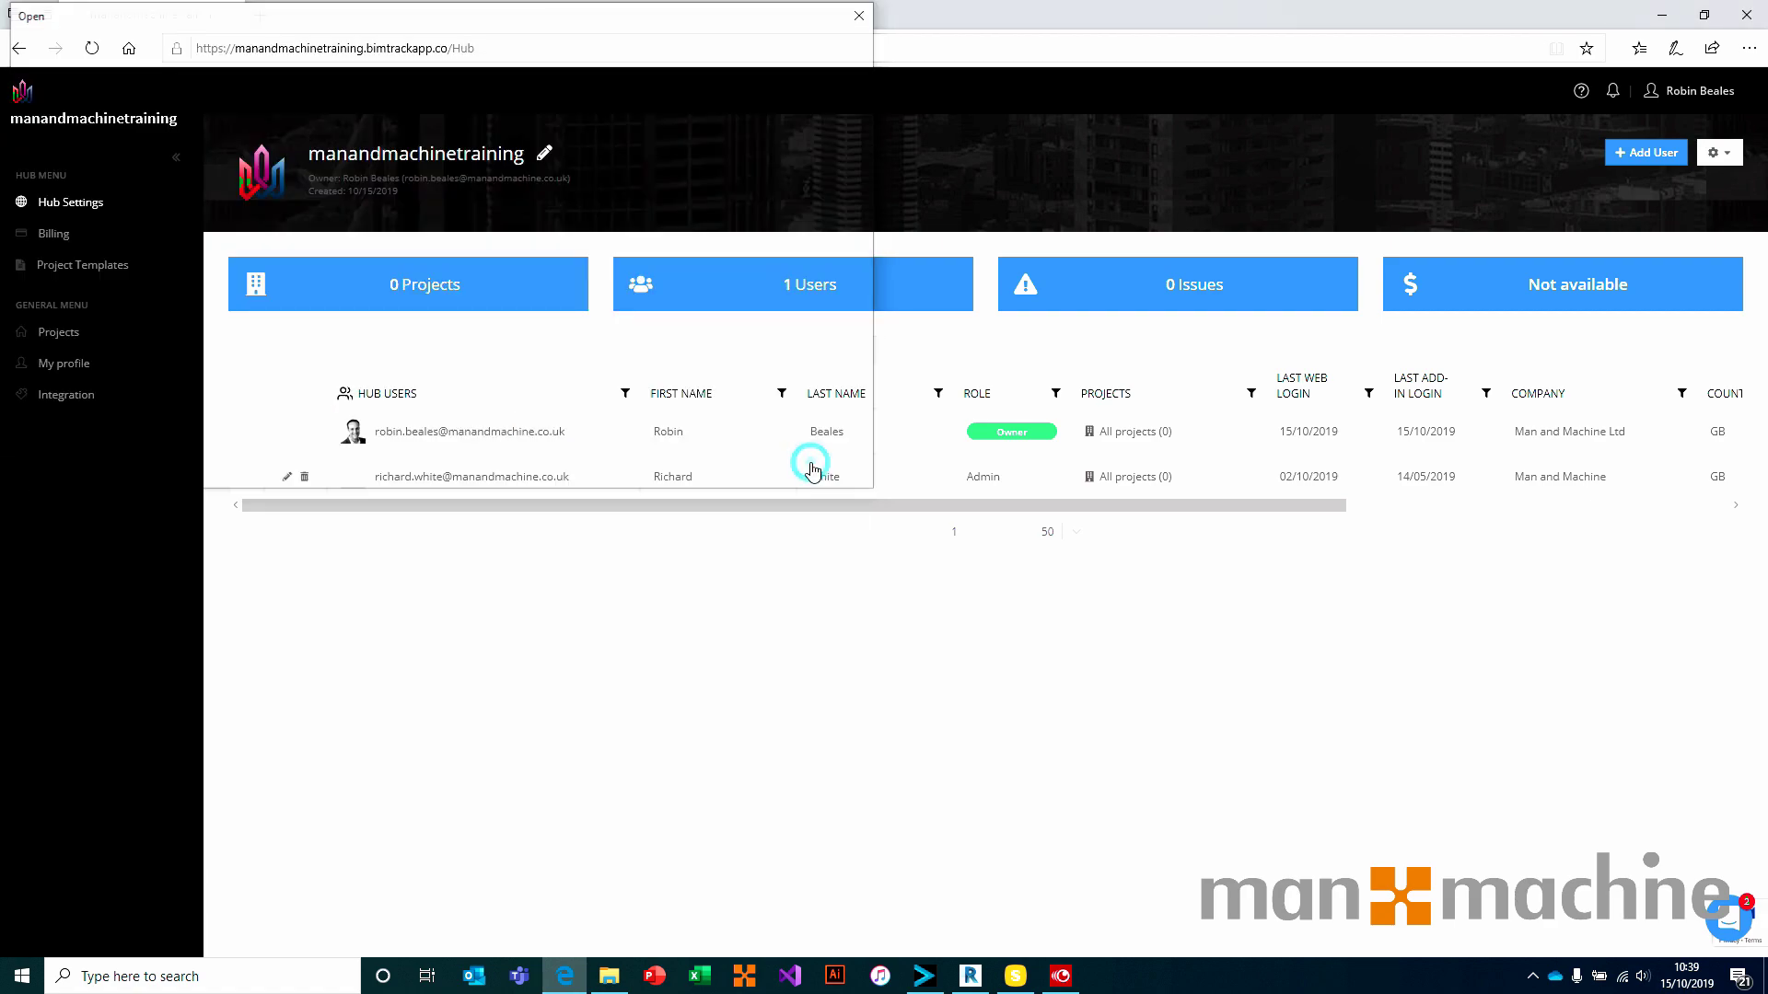
click(835, 162)
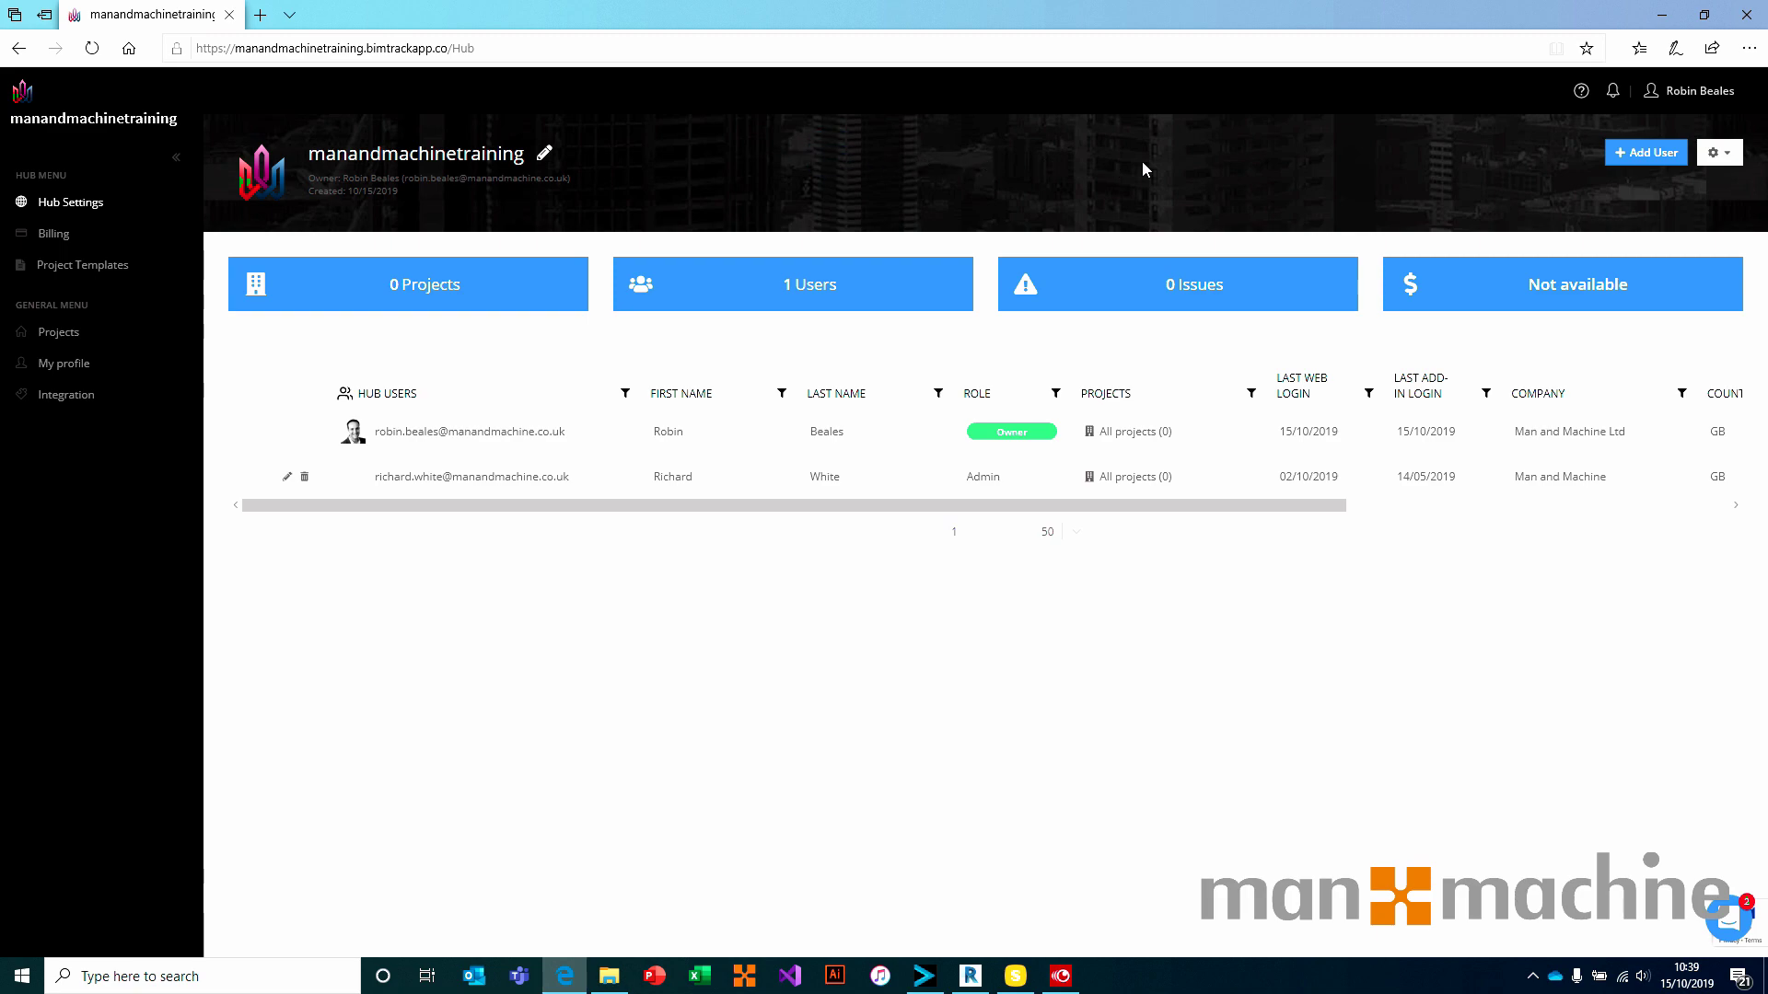
Export the hub users as an Excel file and save the downloaded ExportedUsers.xlsx
click(1729, 154)
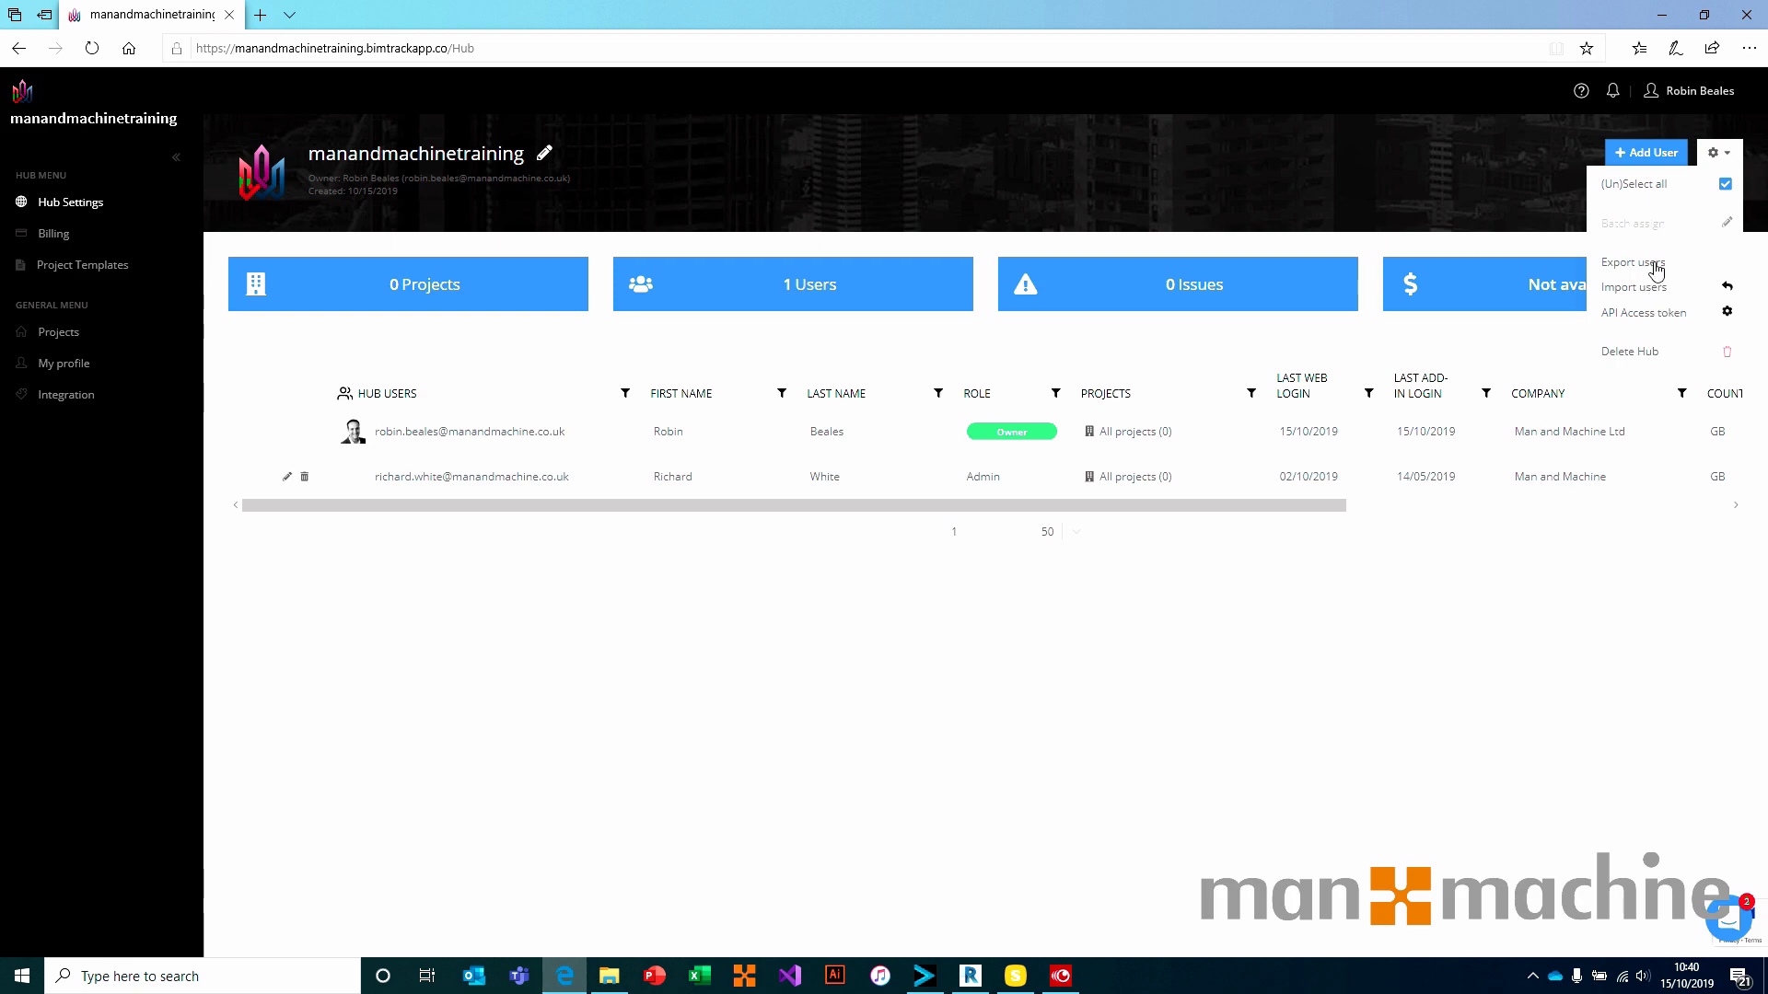
click(1656, 267)
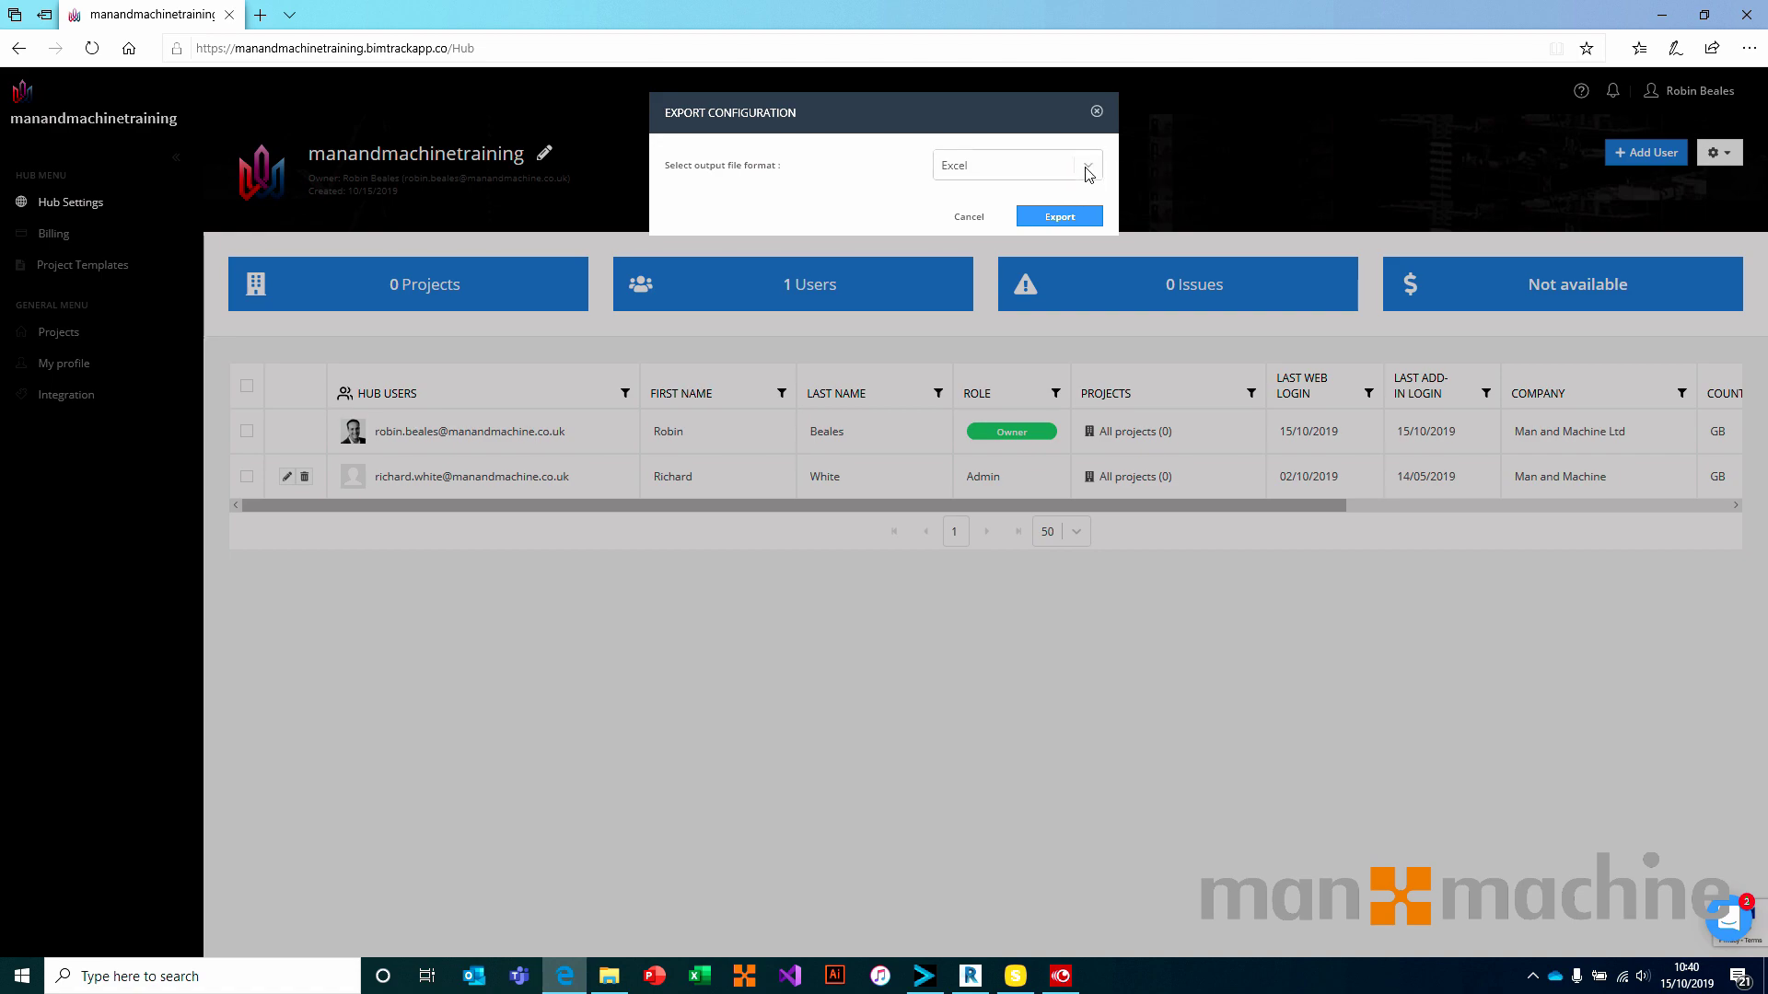
click(1062, 216)
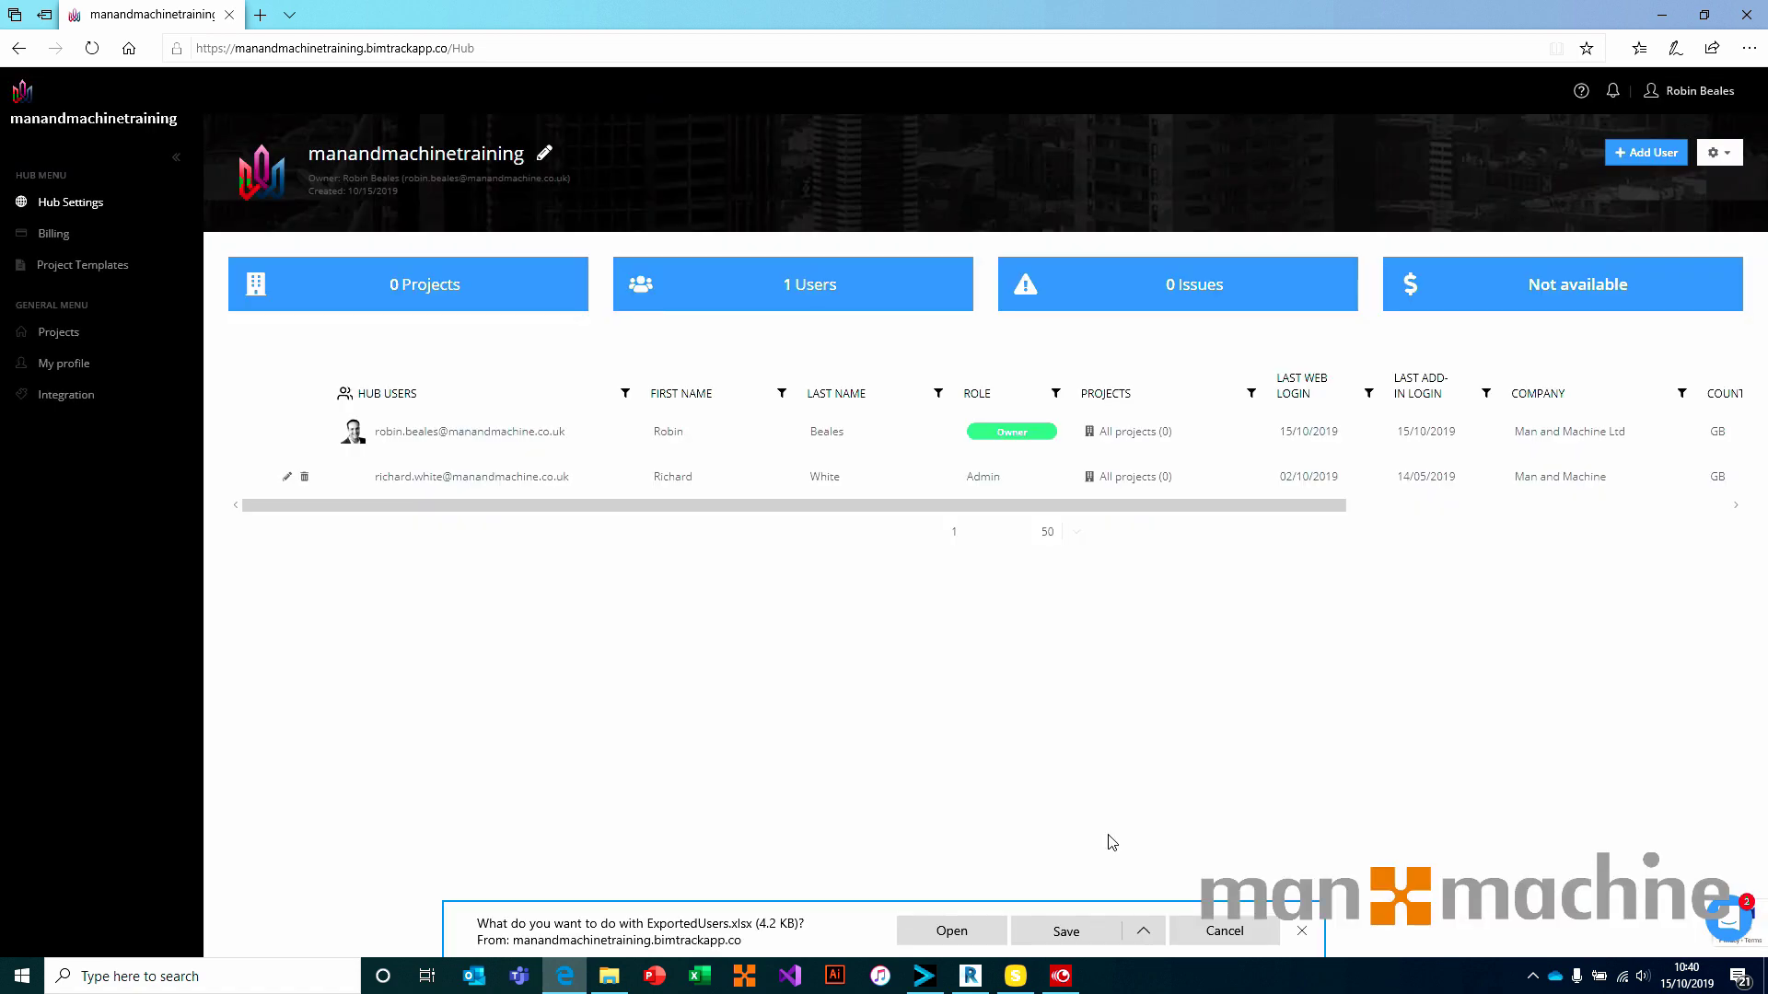
click(1040, 933)
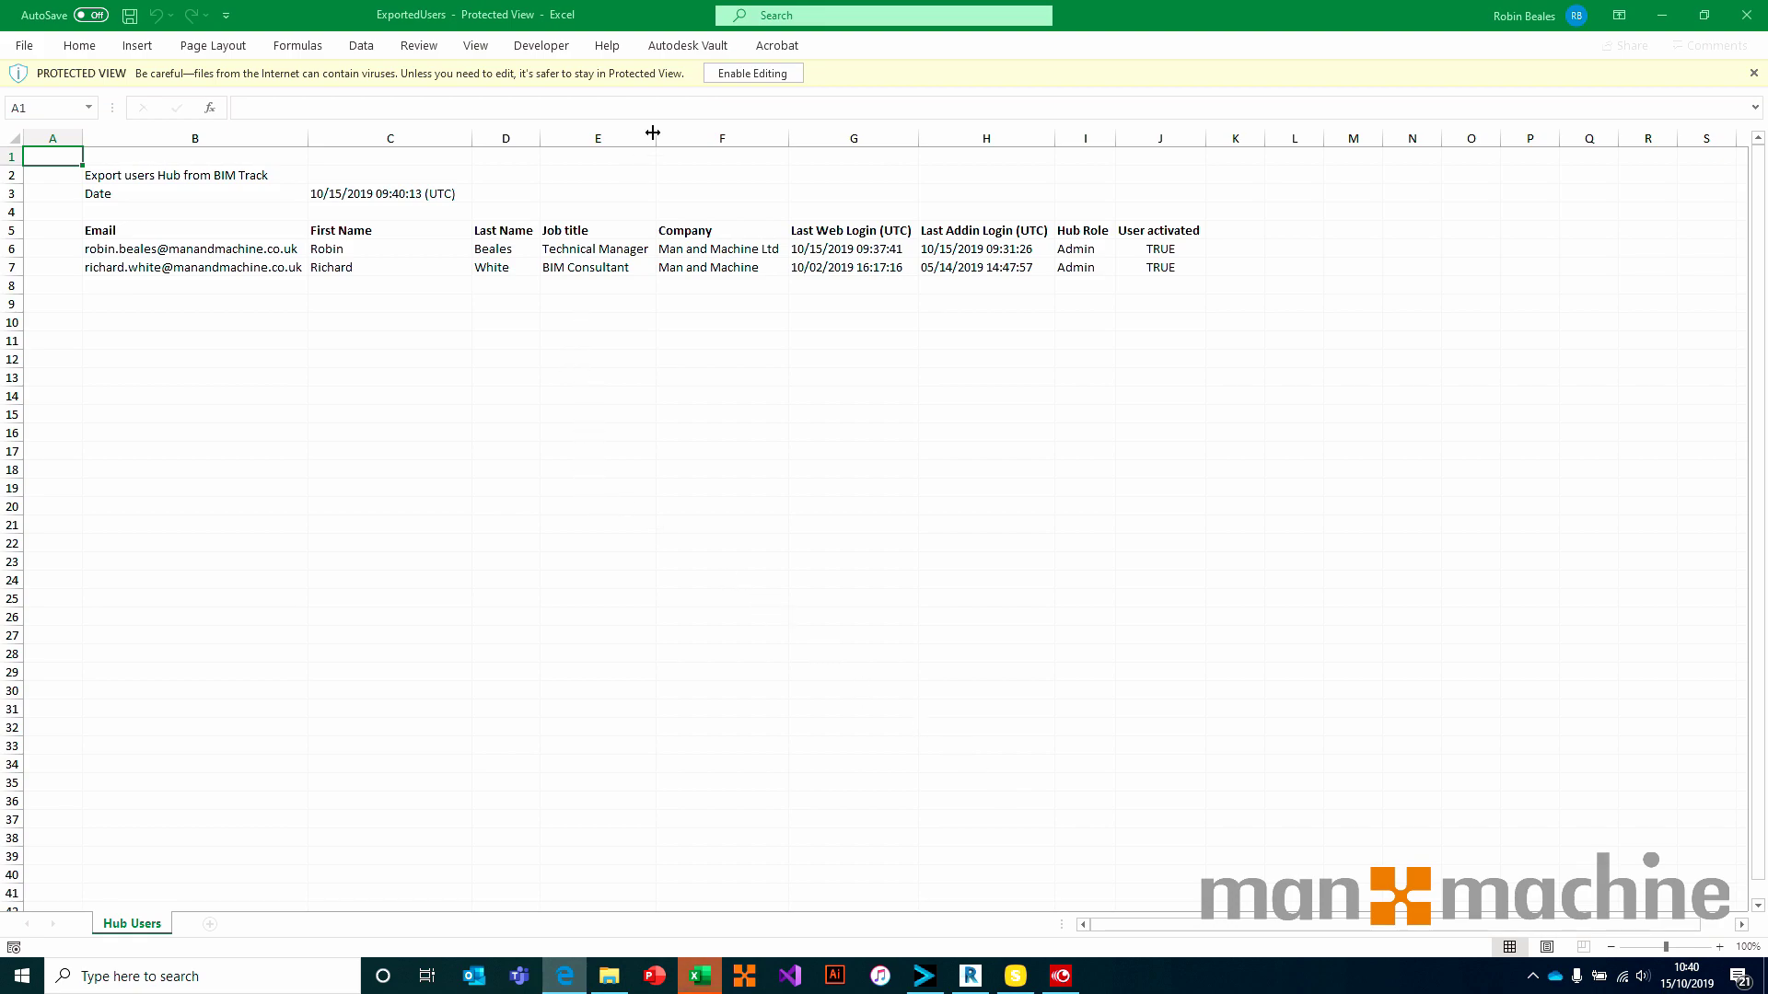
Enable editing and enter the new user's e-mail, first name, last name and job title 'Applications Engineer' in row 8
click(720, 78)
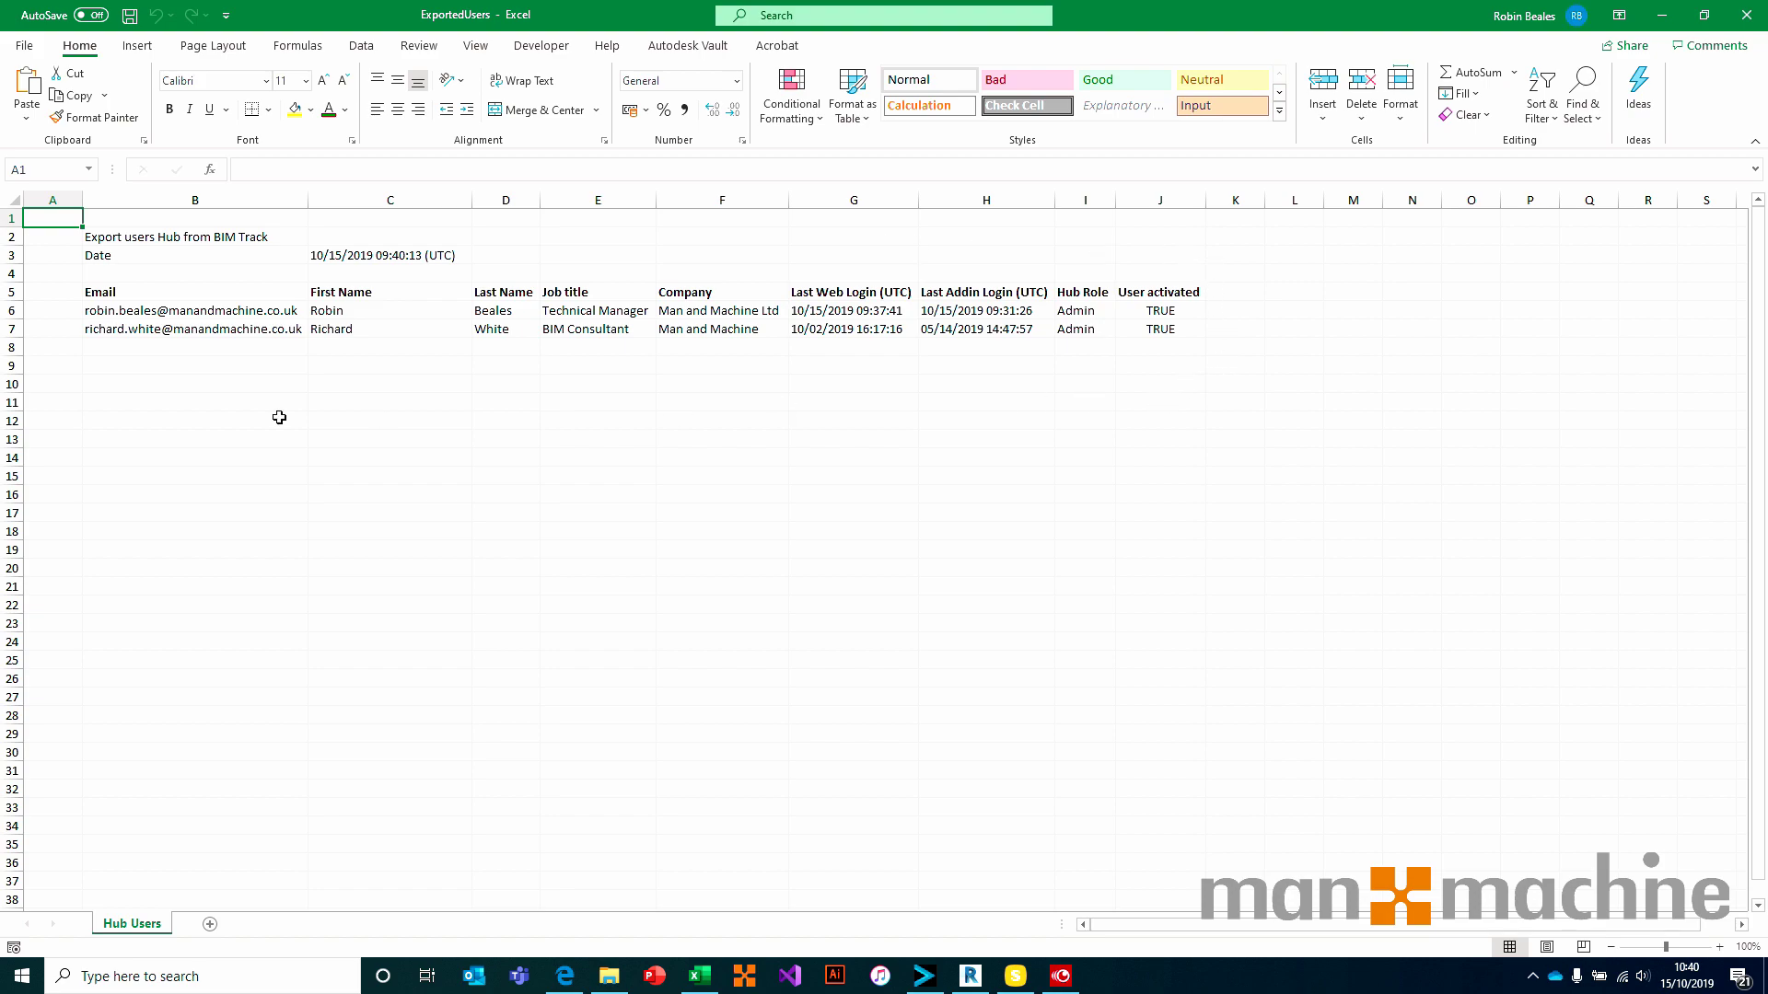
click(92, 347)
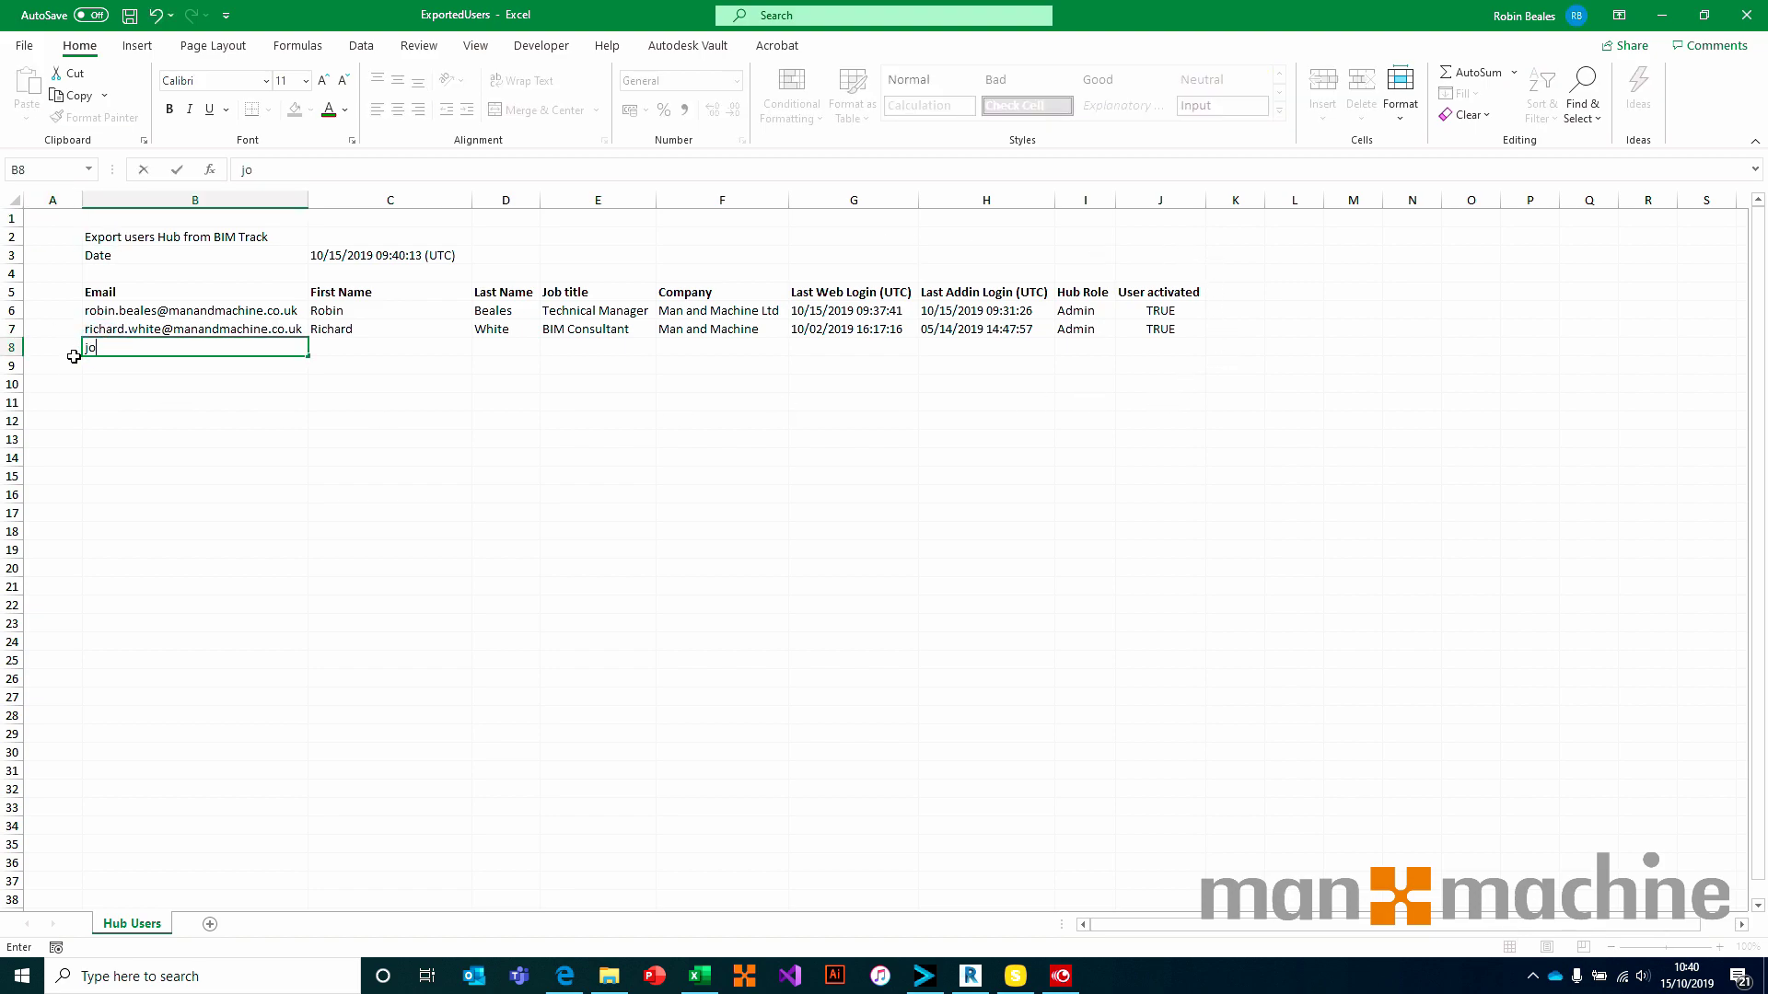
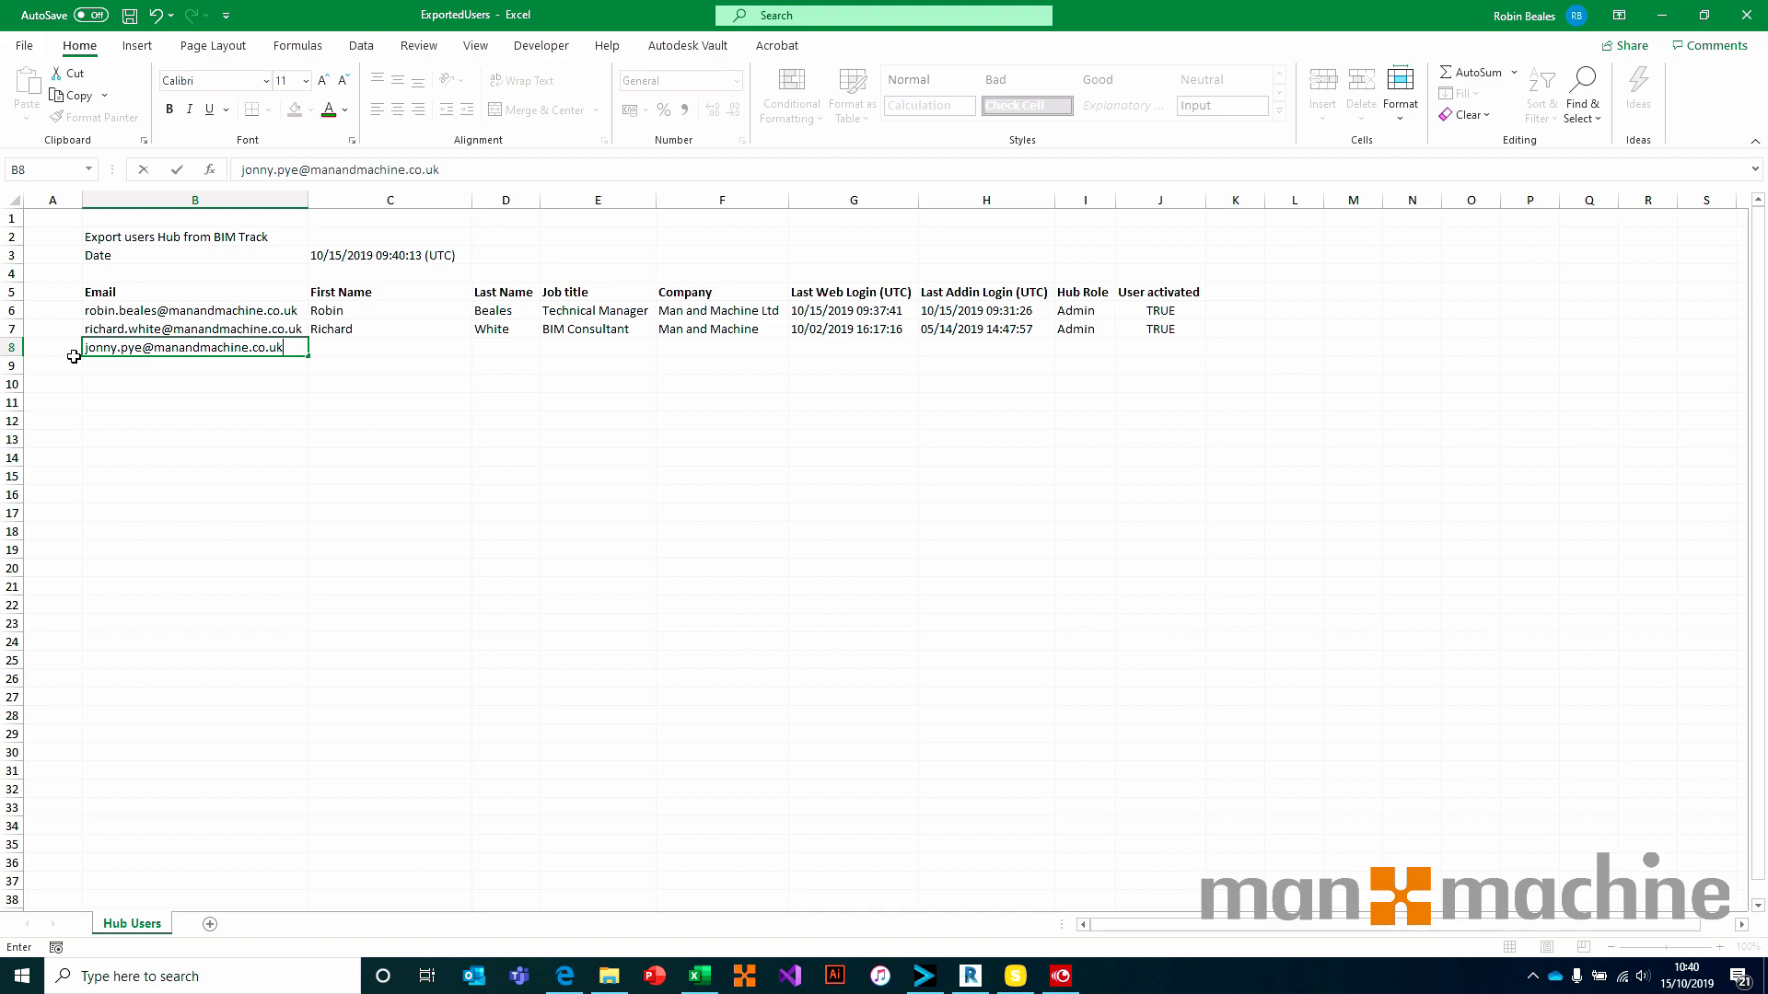
key(Tab)
key(Tab)
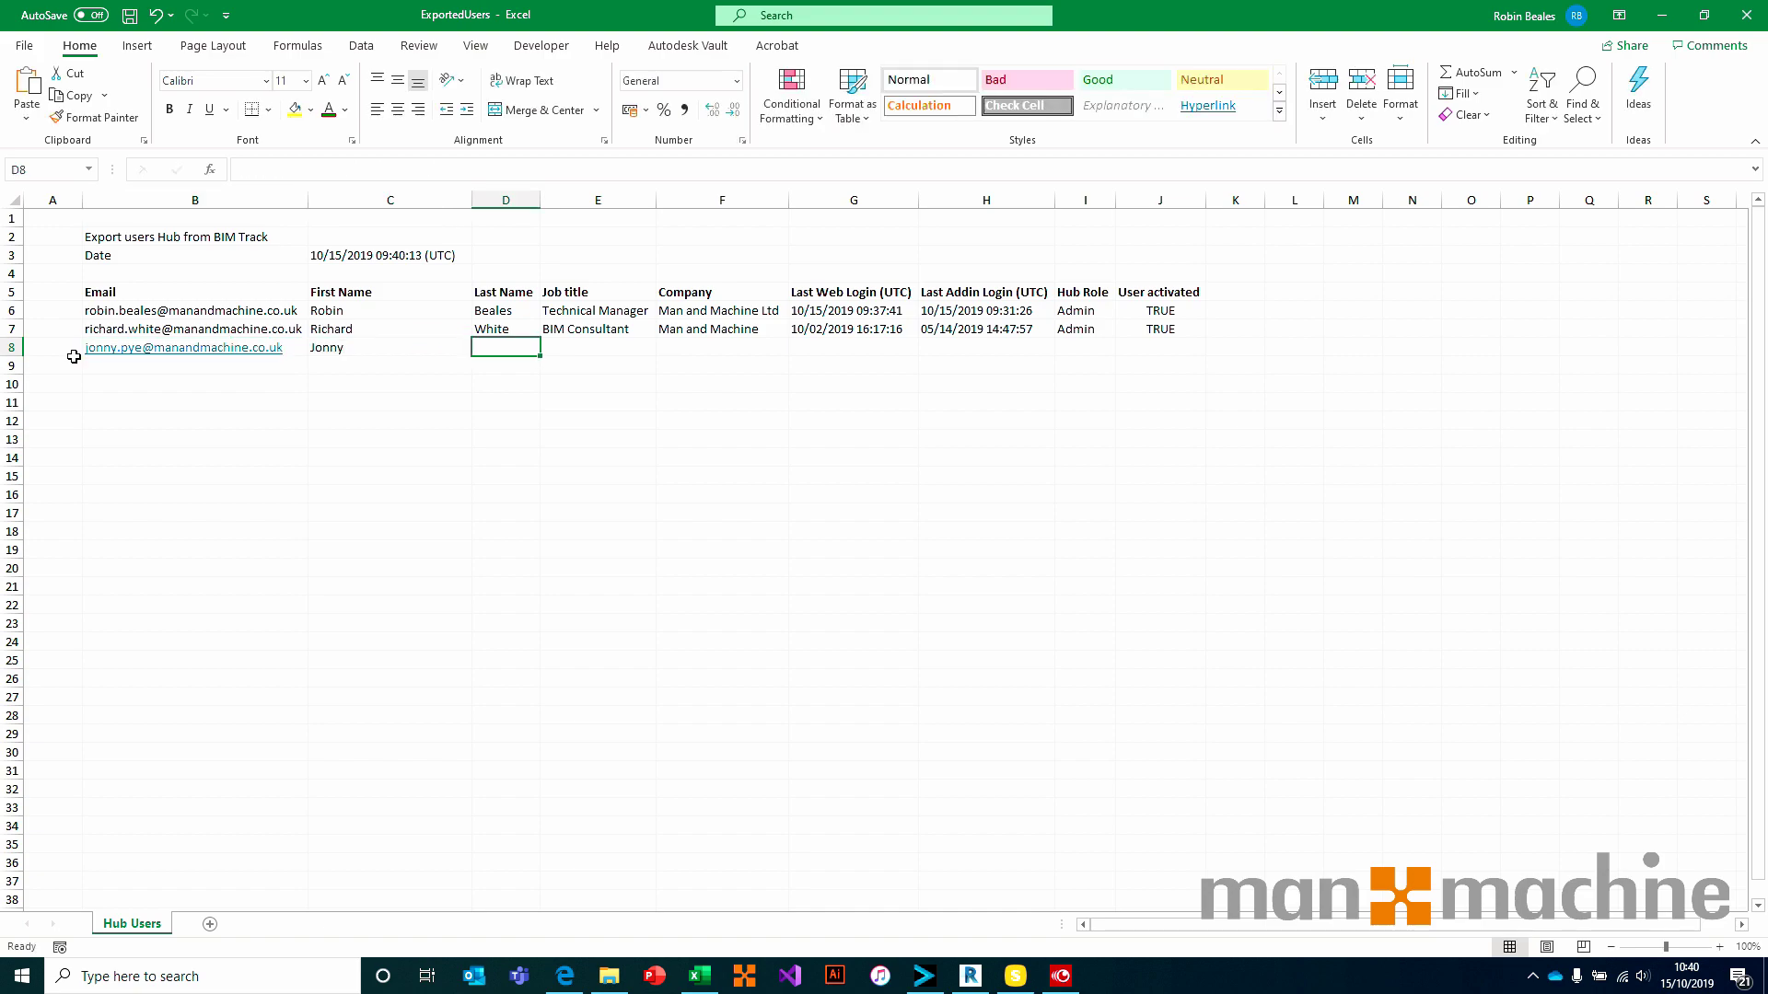
key(Tab)
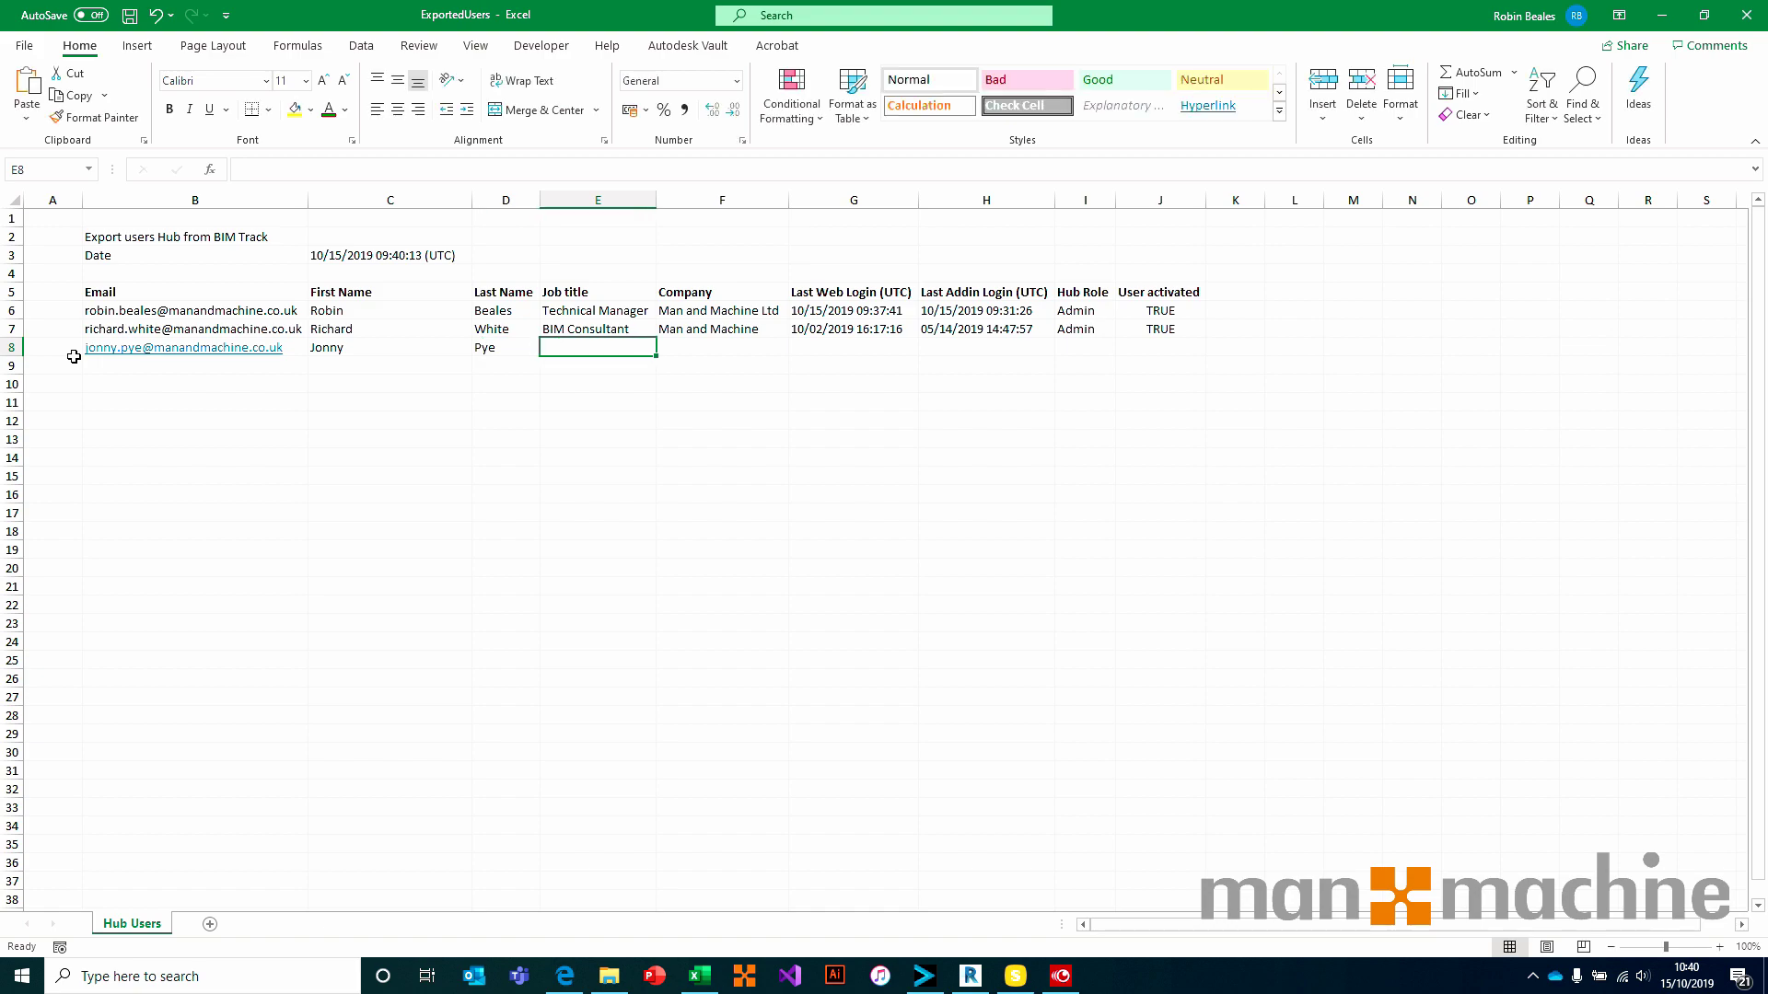
text(Applications Engineer)
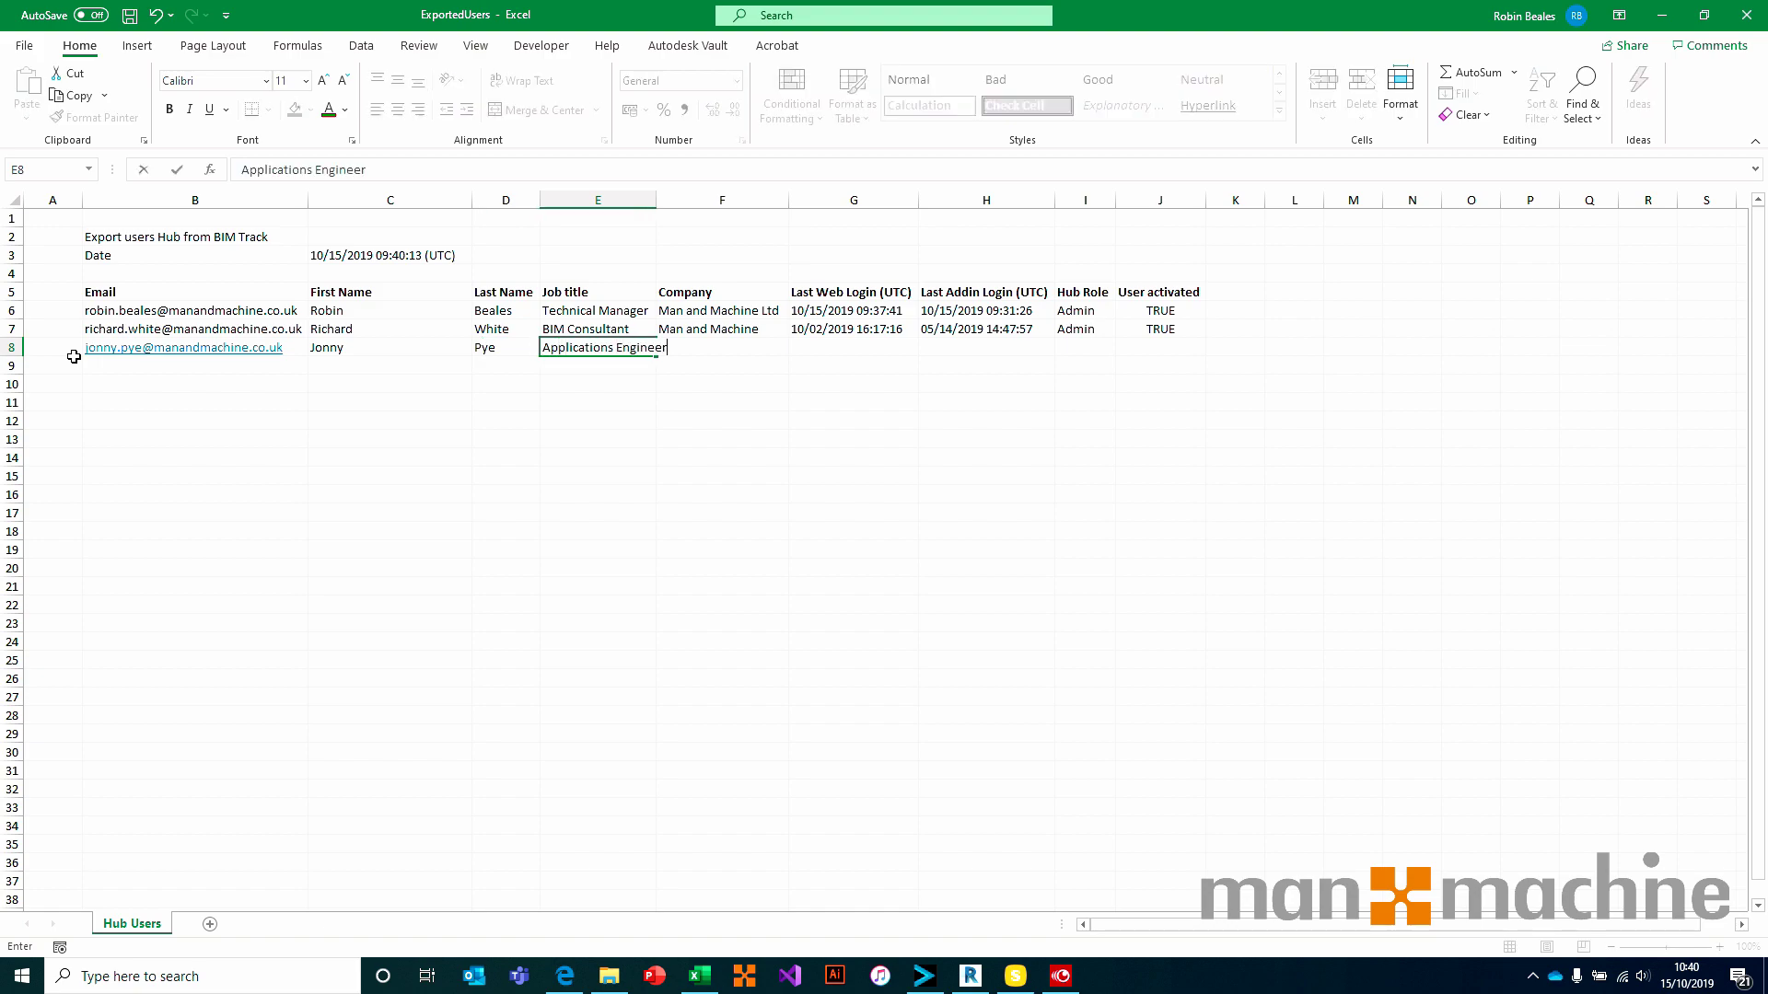
key(ctrl+Return)
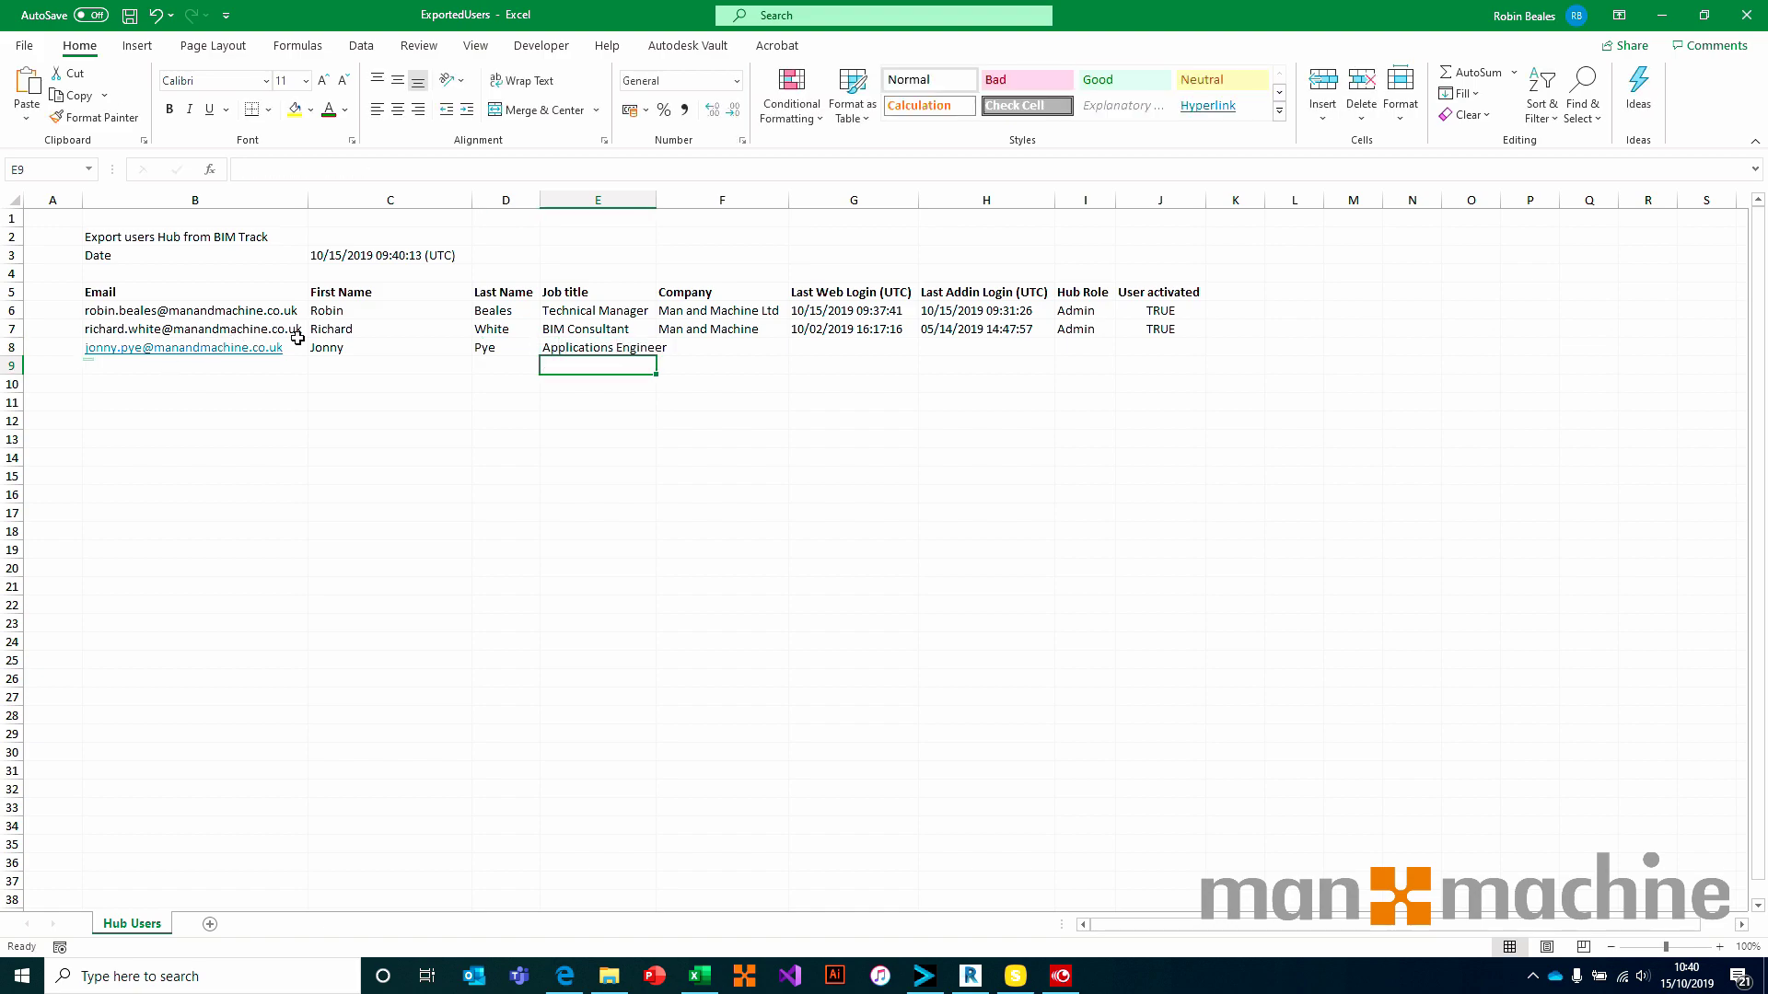
Enter company 'Man and Machine' in F8, then save and close the workbook
click(731, 347)
text(Man and Machine)
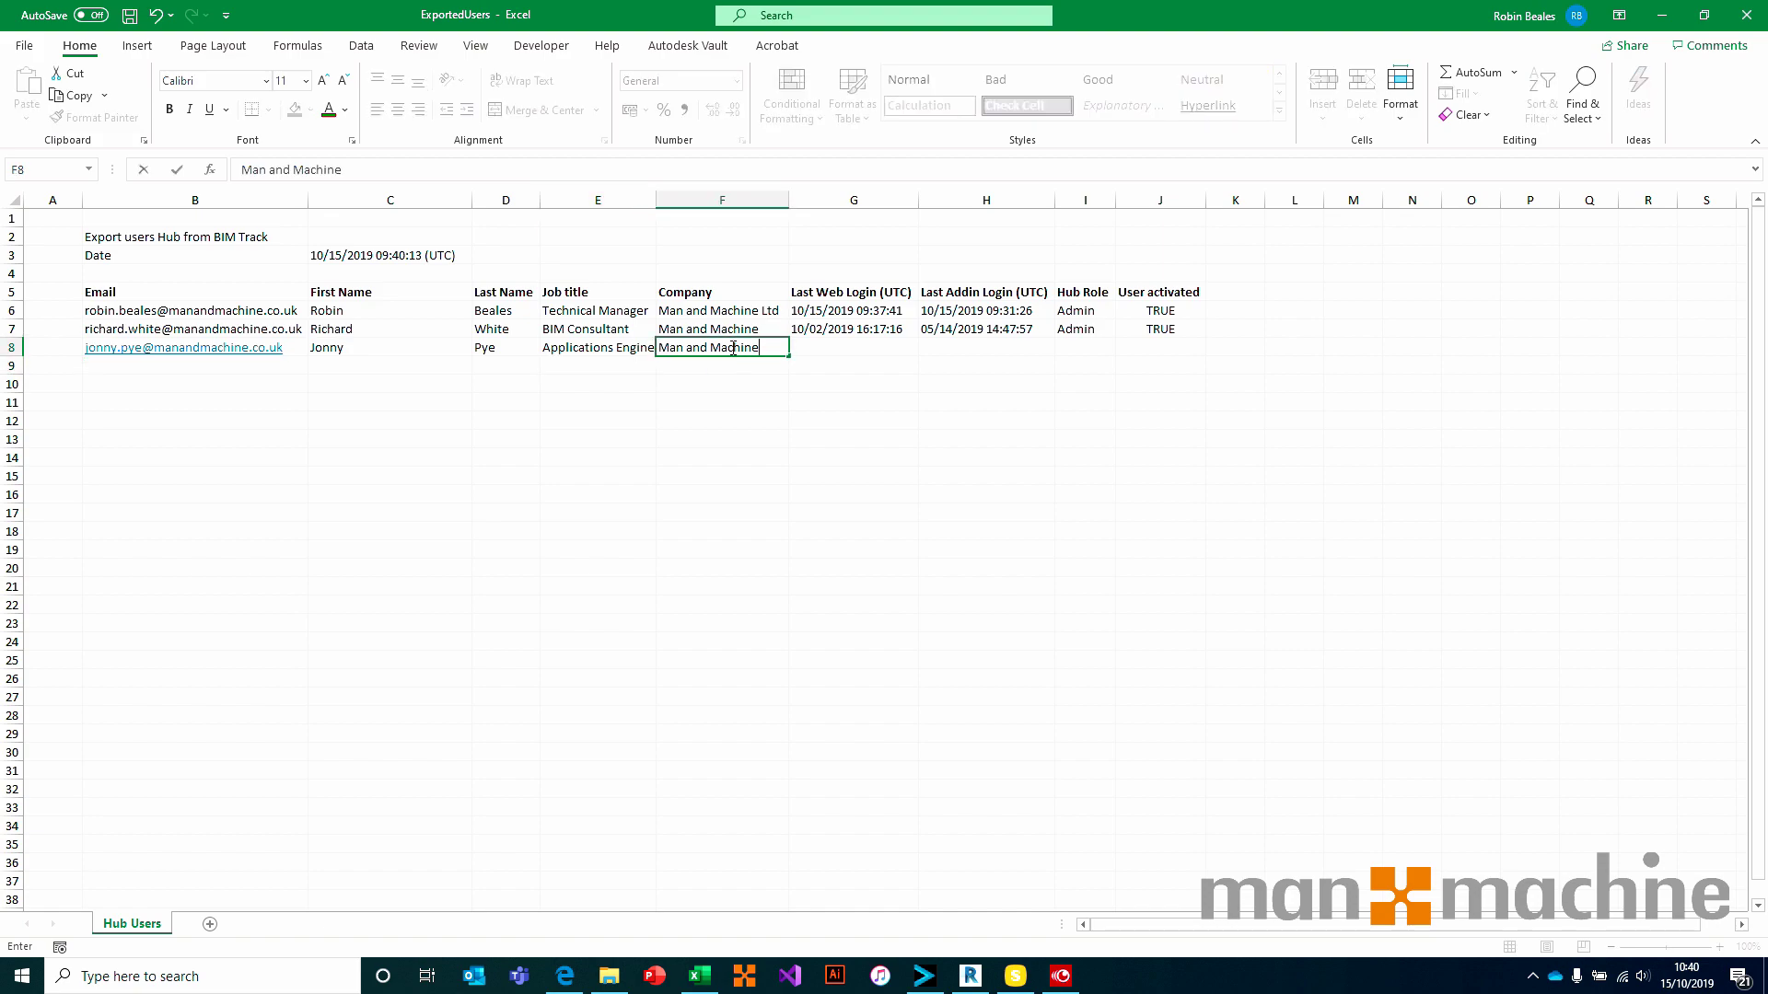
key(Return)
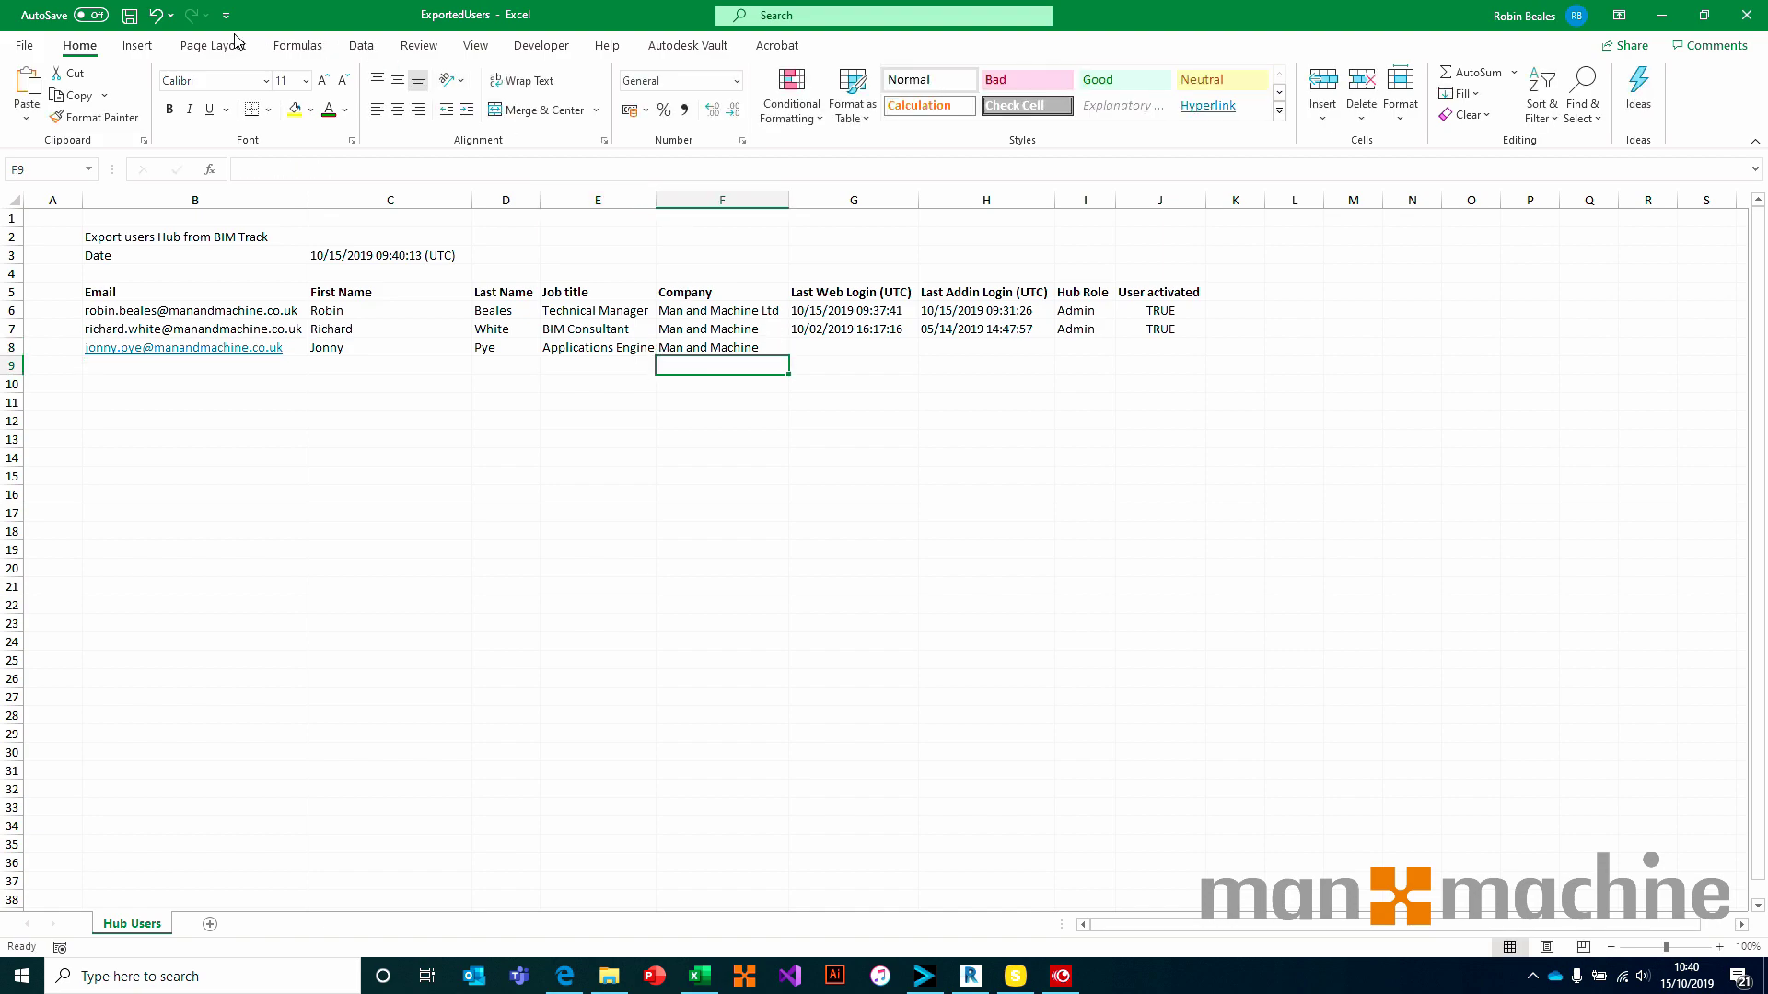
click(129, 18)
click(1746, 15)
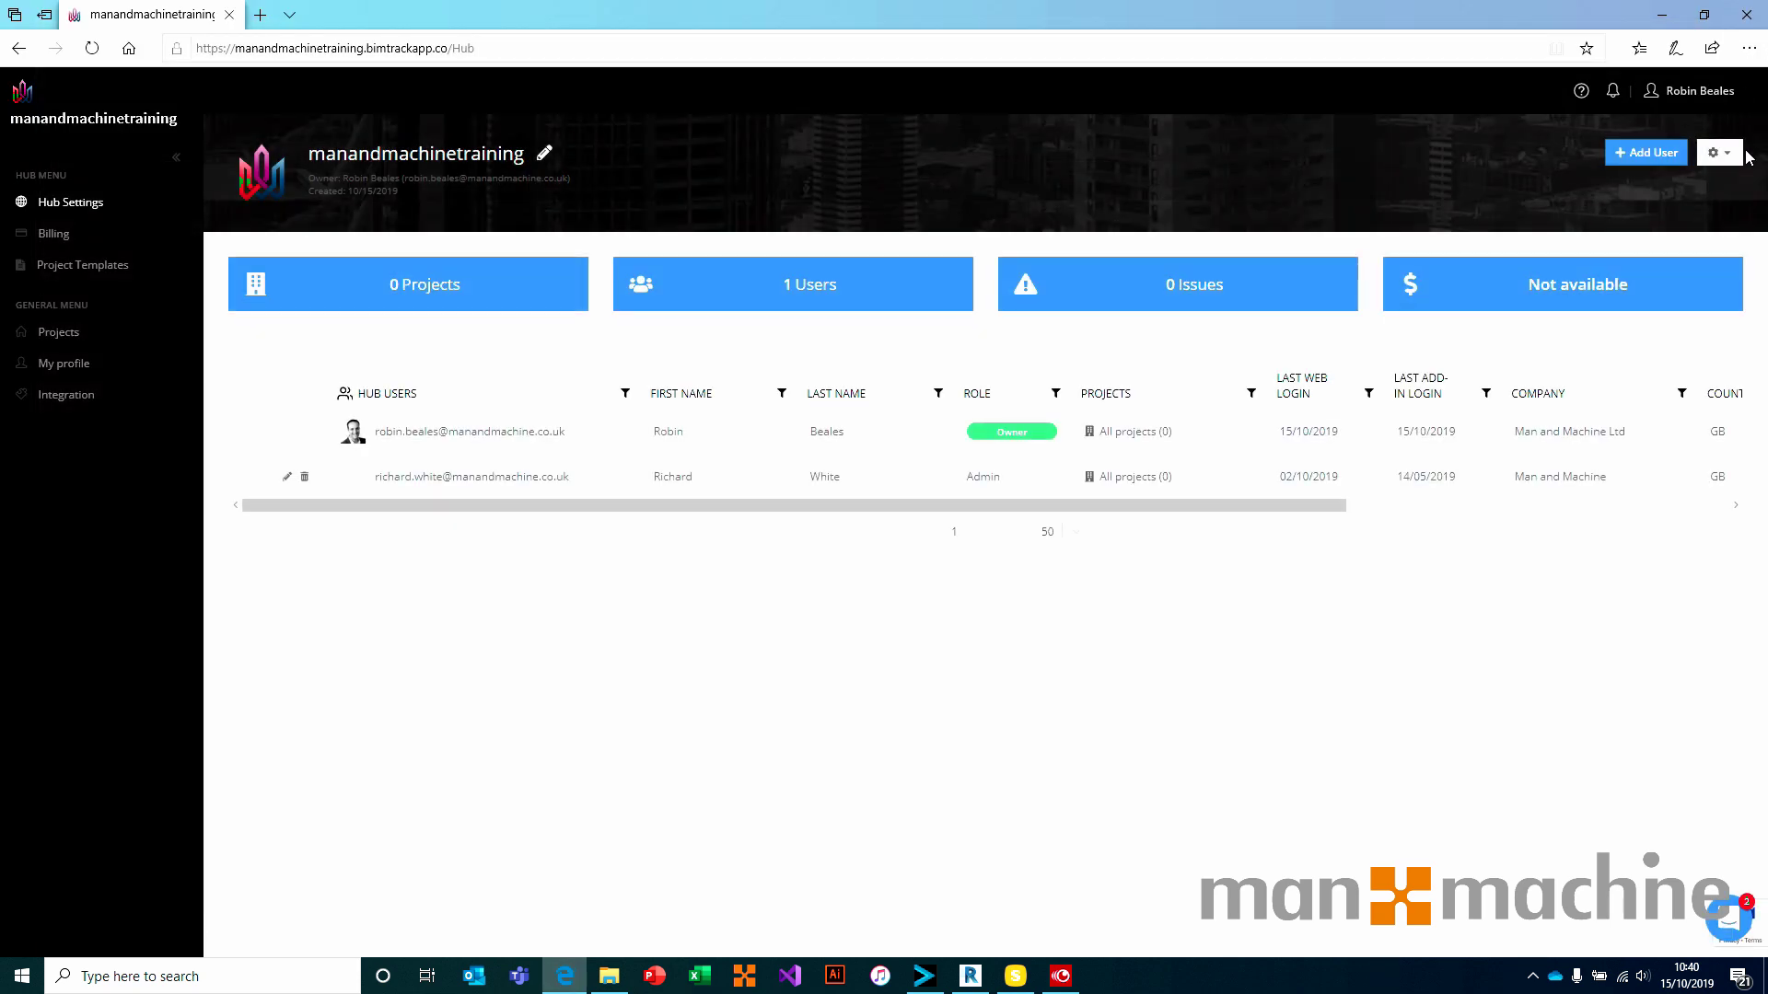
Try Import users from the gear menu, close the paid-plans notice, and dismiss the menu
click(1720, 153)
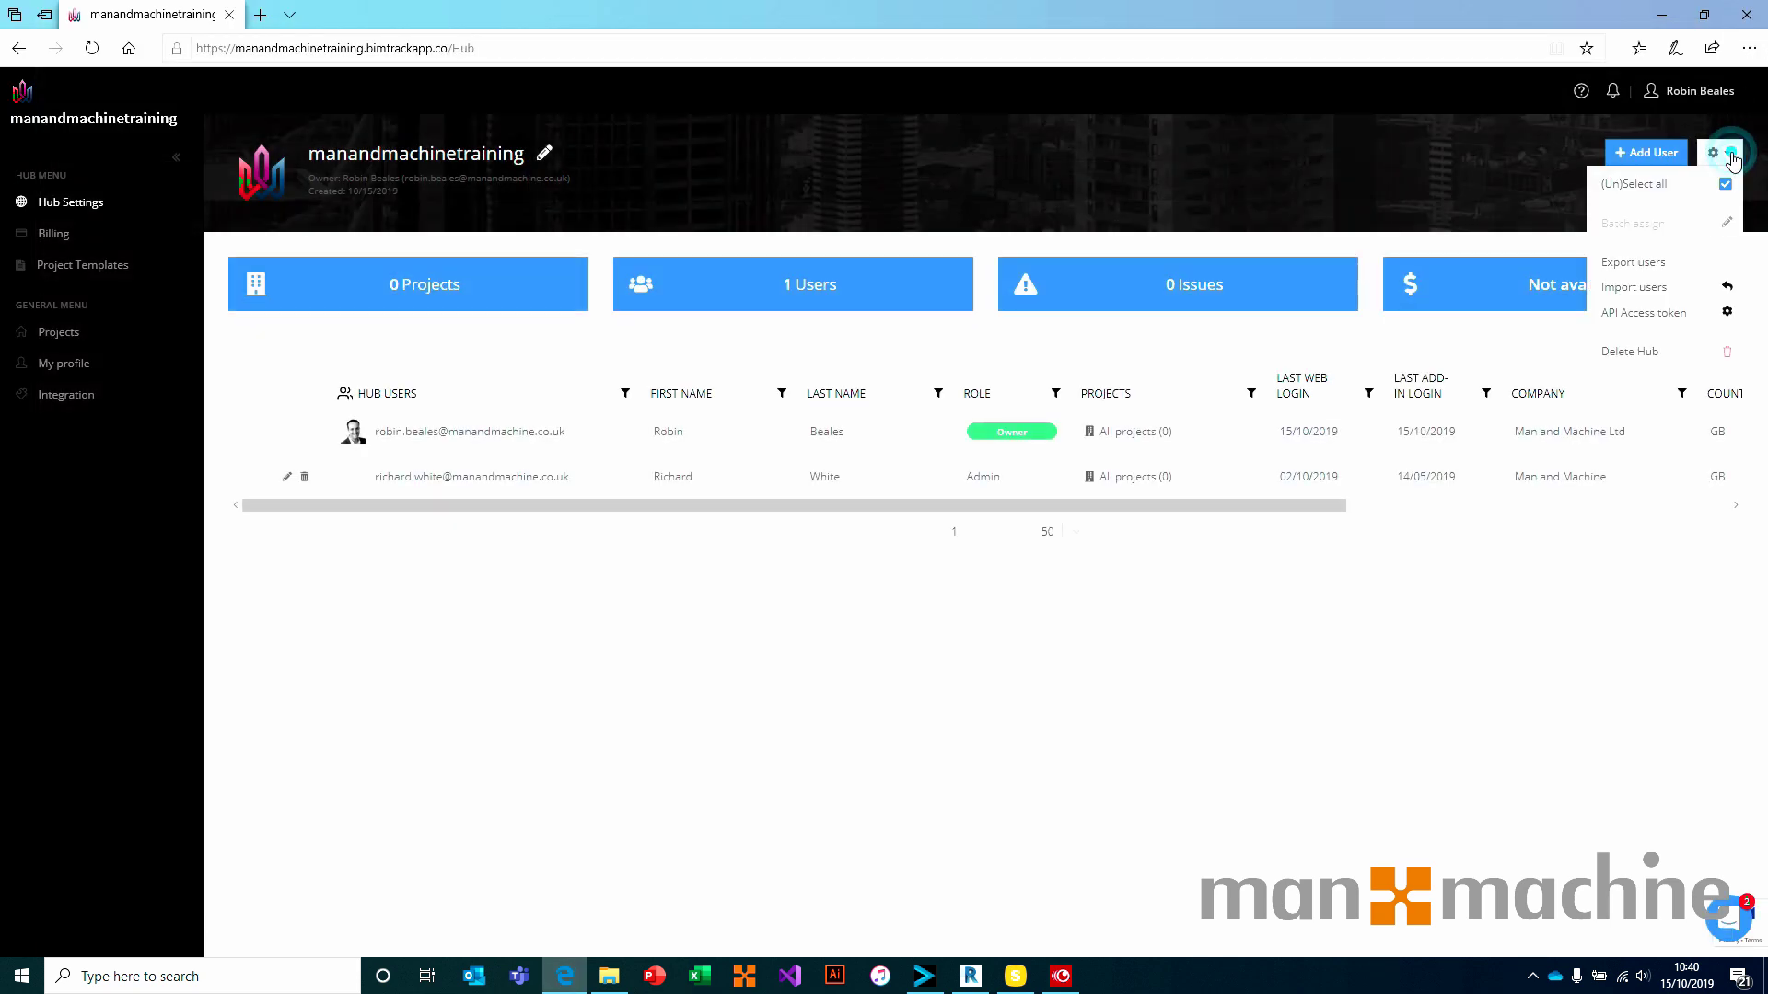
click(1653, 290)
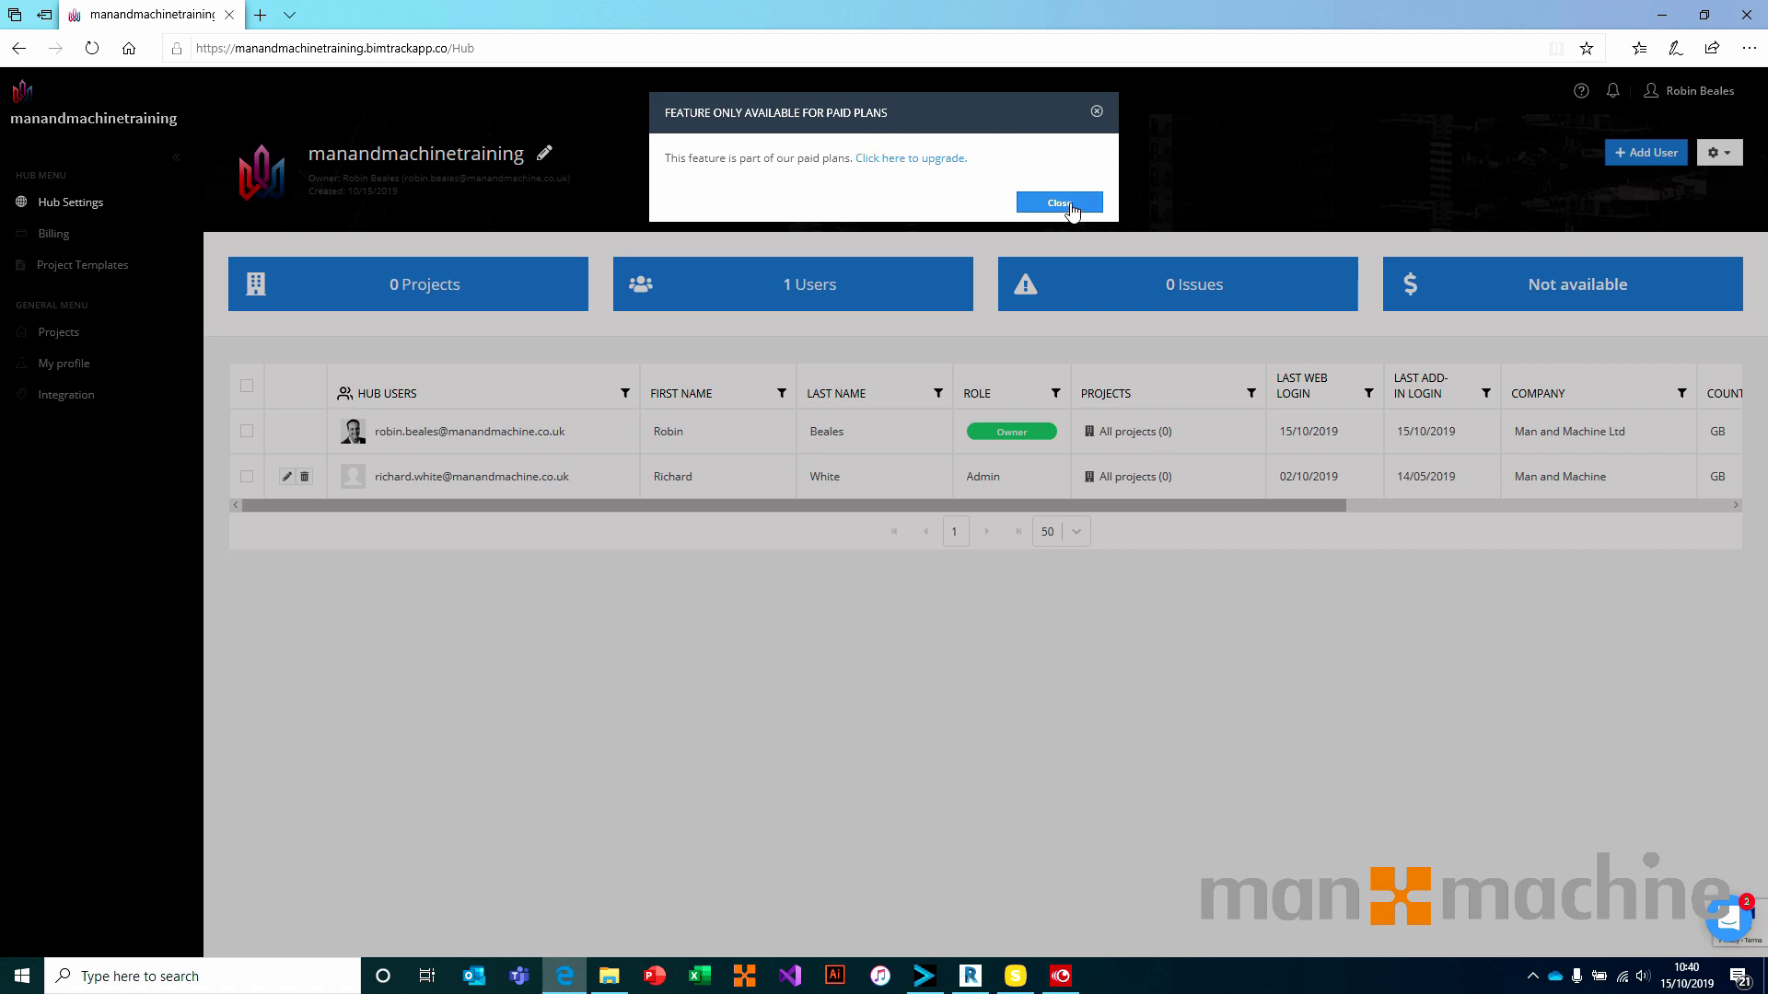
click(1060, 202)
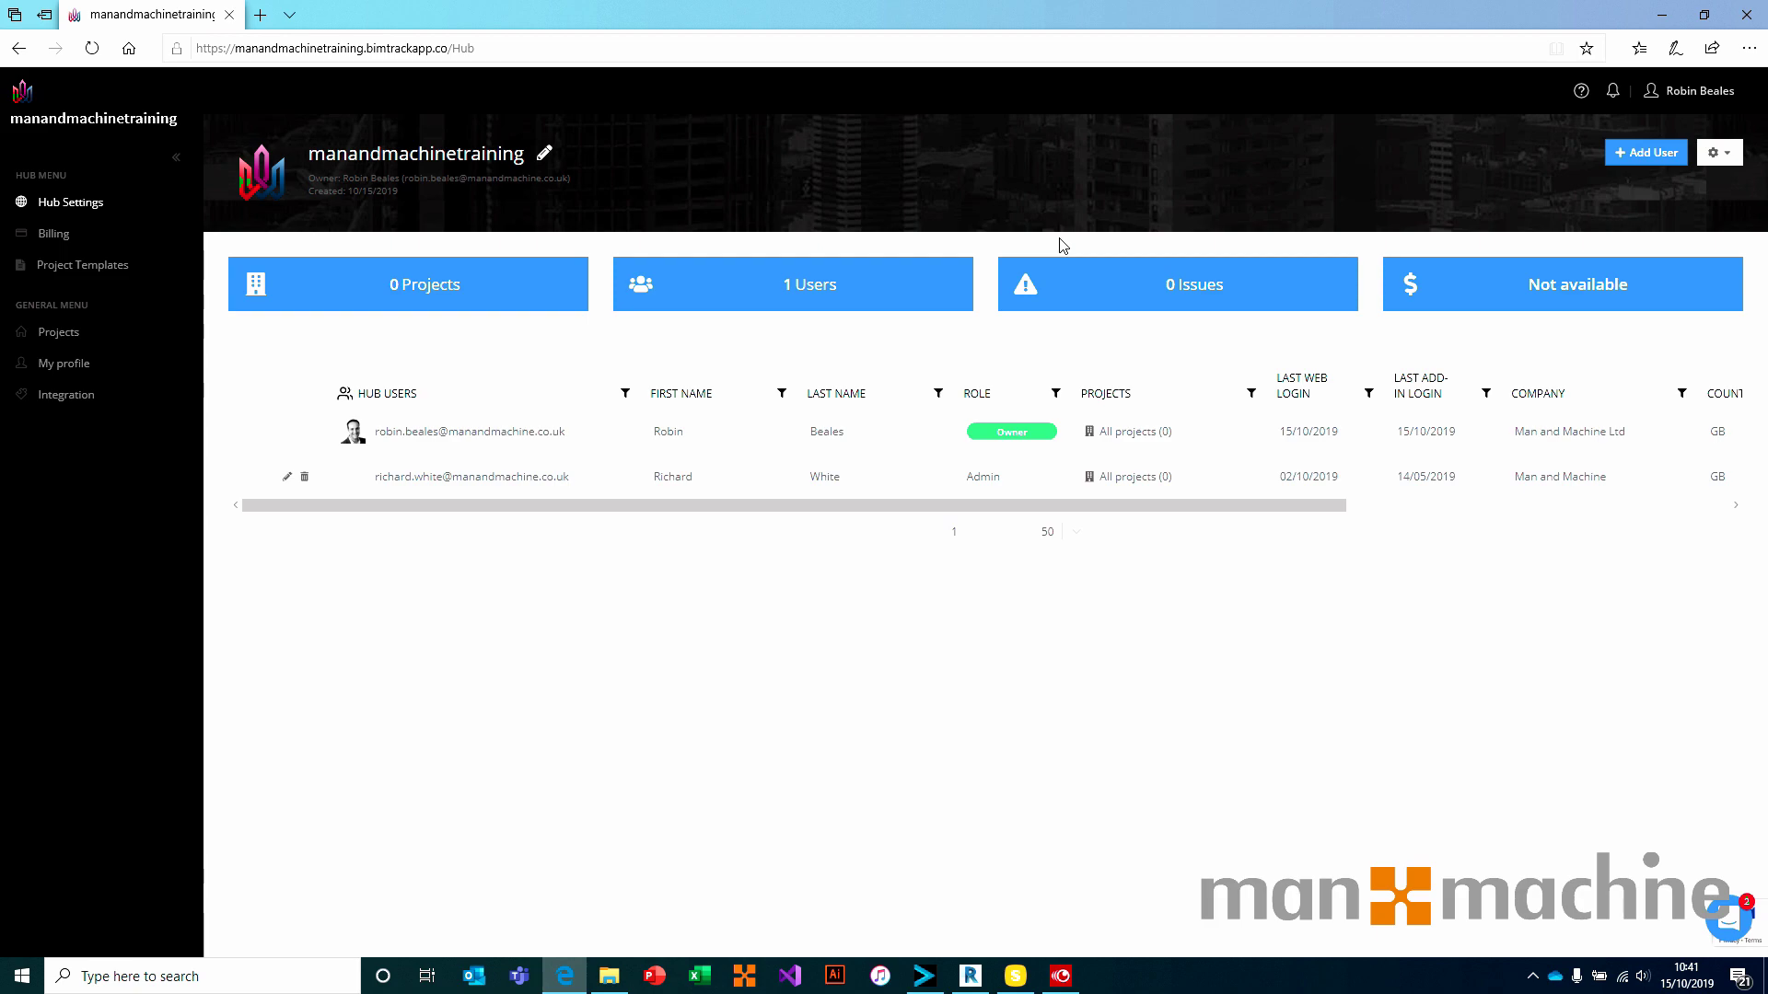
click(1727, 153)
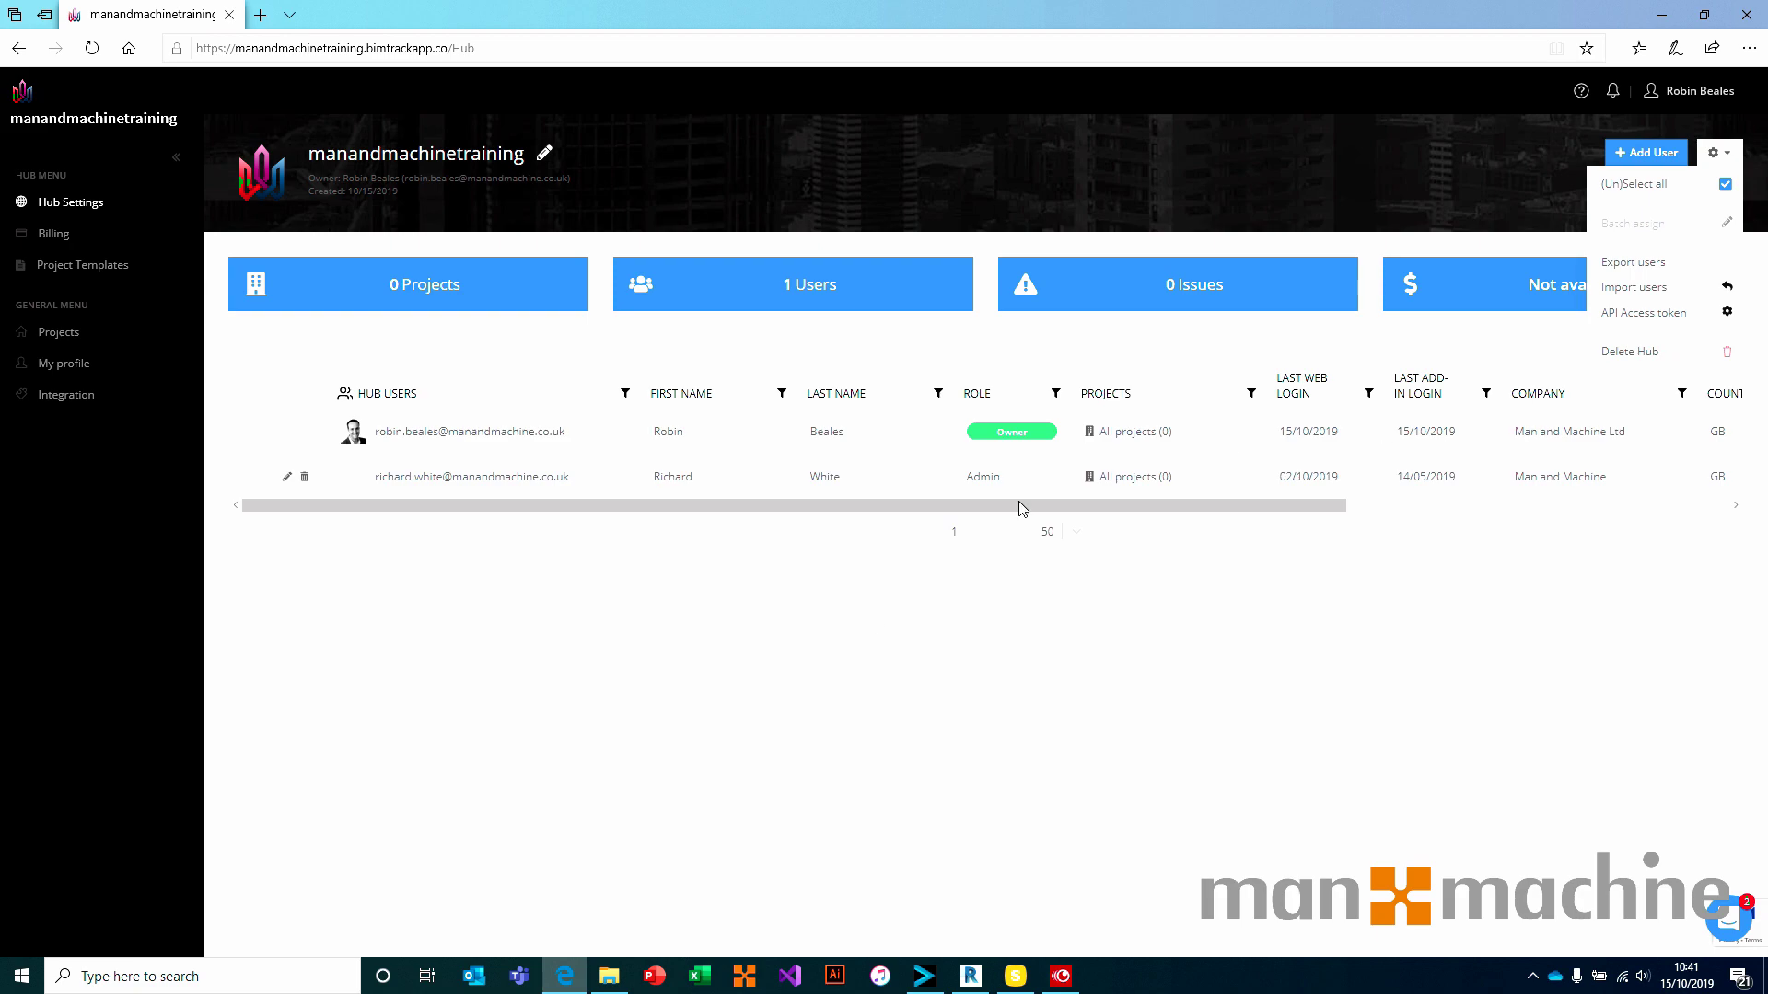
click(810, 661)
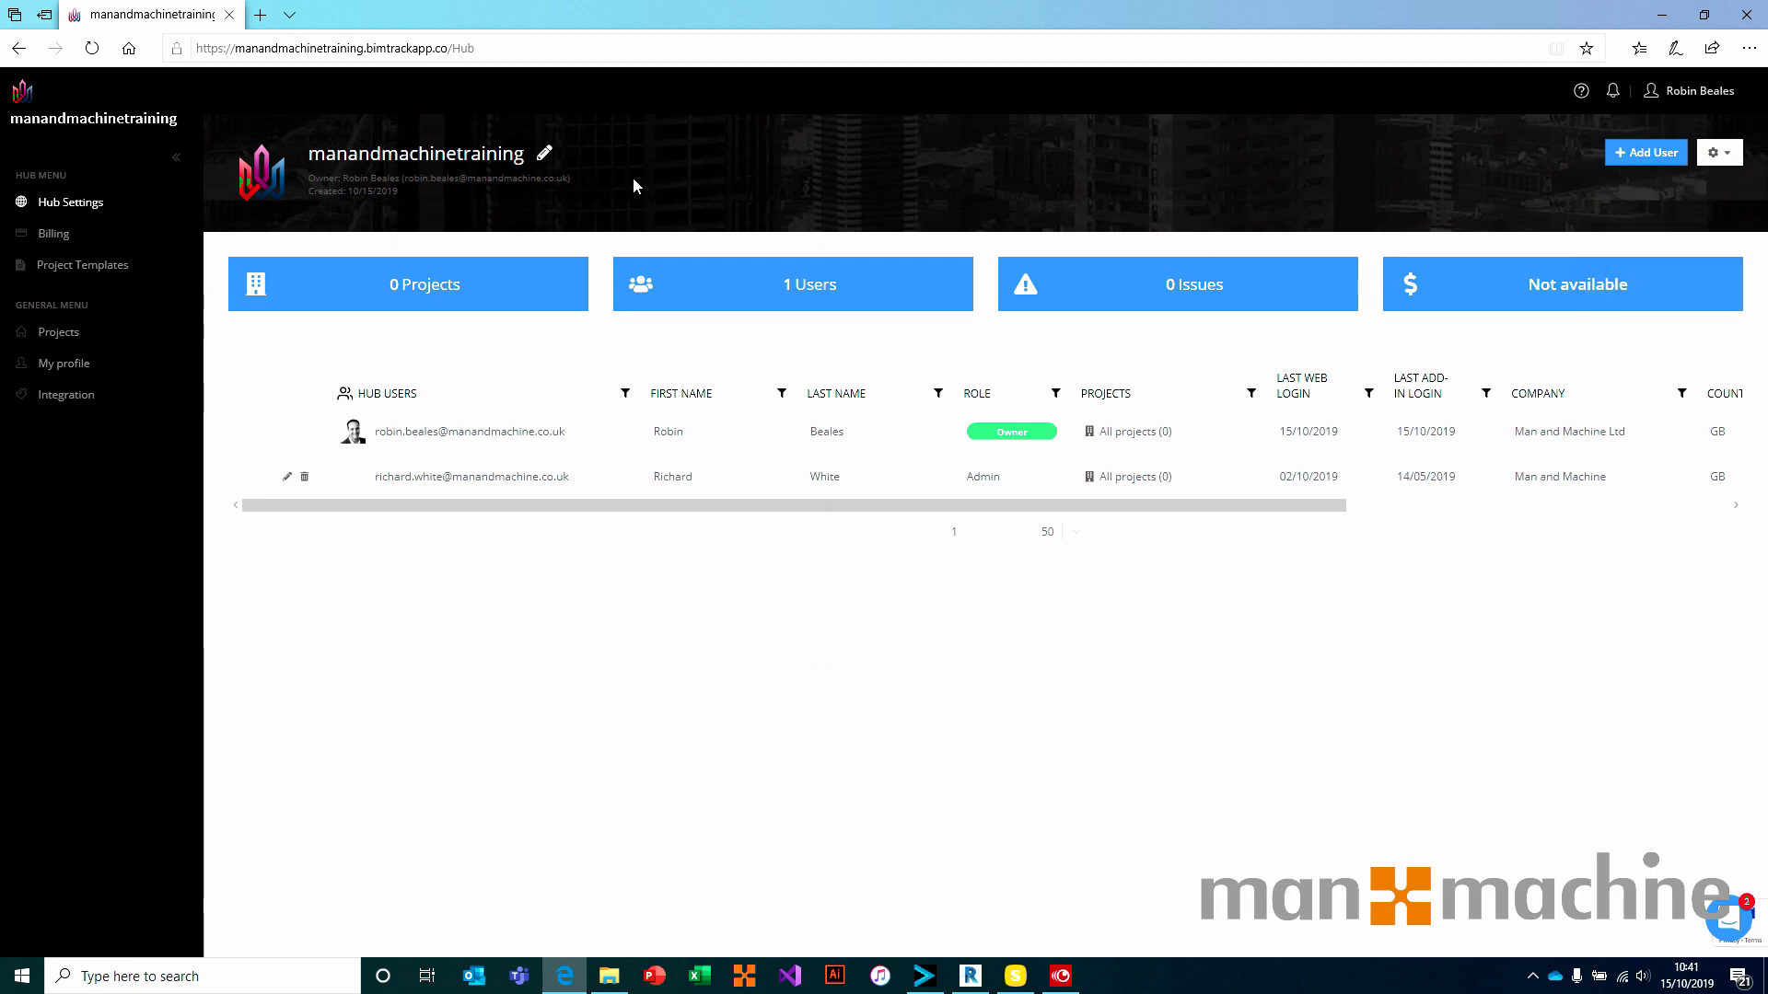
Check the Free Plan billing limits (0/50 issues), then go back to Hub Settings
click(55, 238)
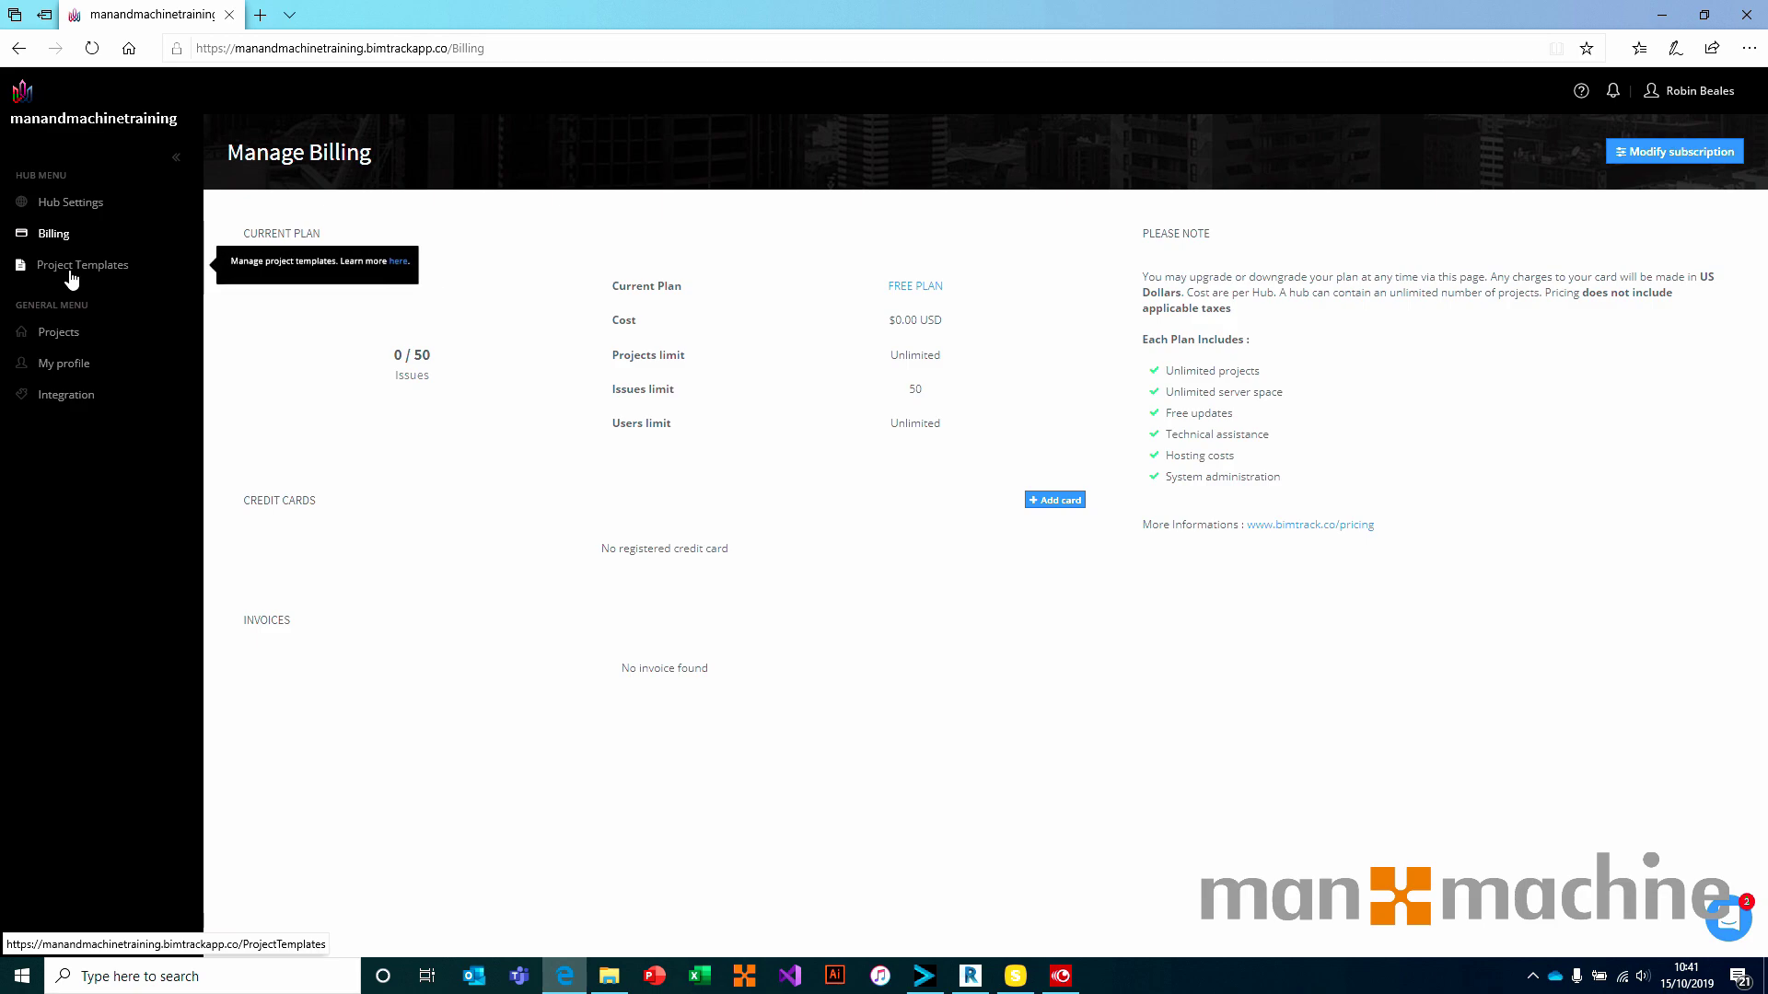
click(77, 206)
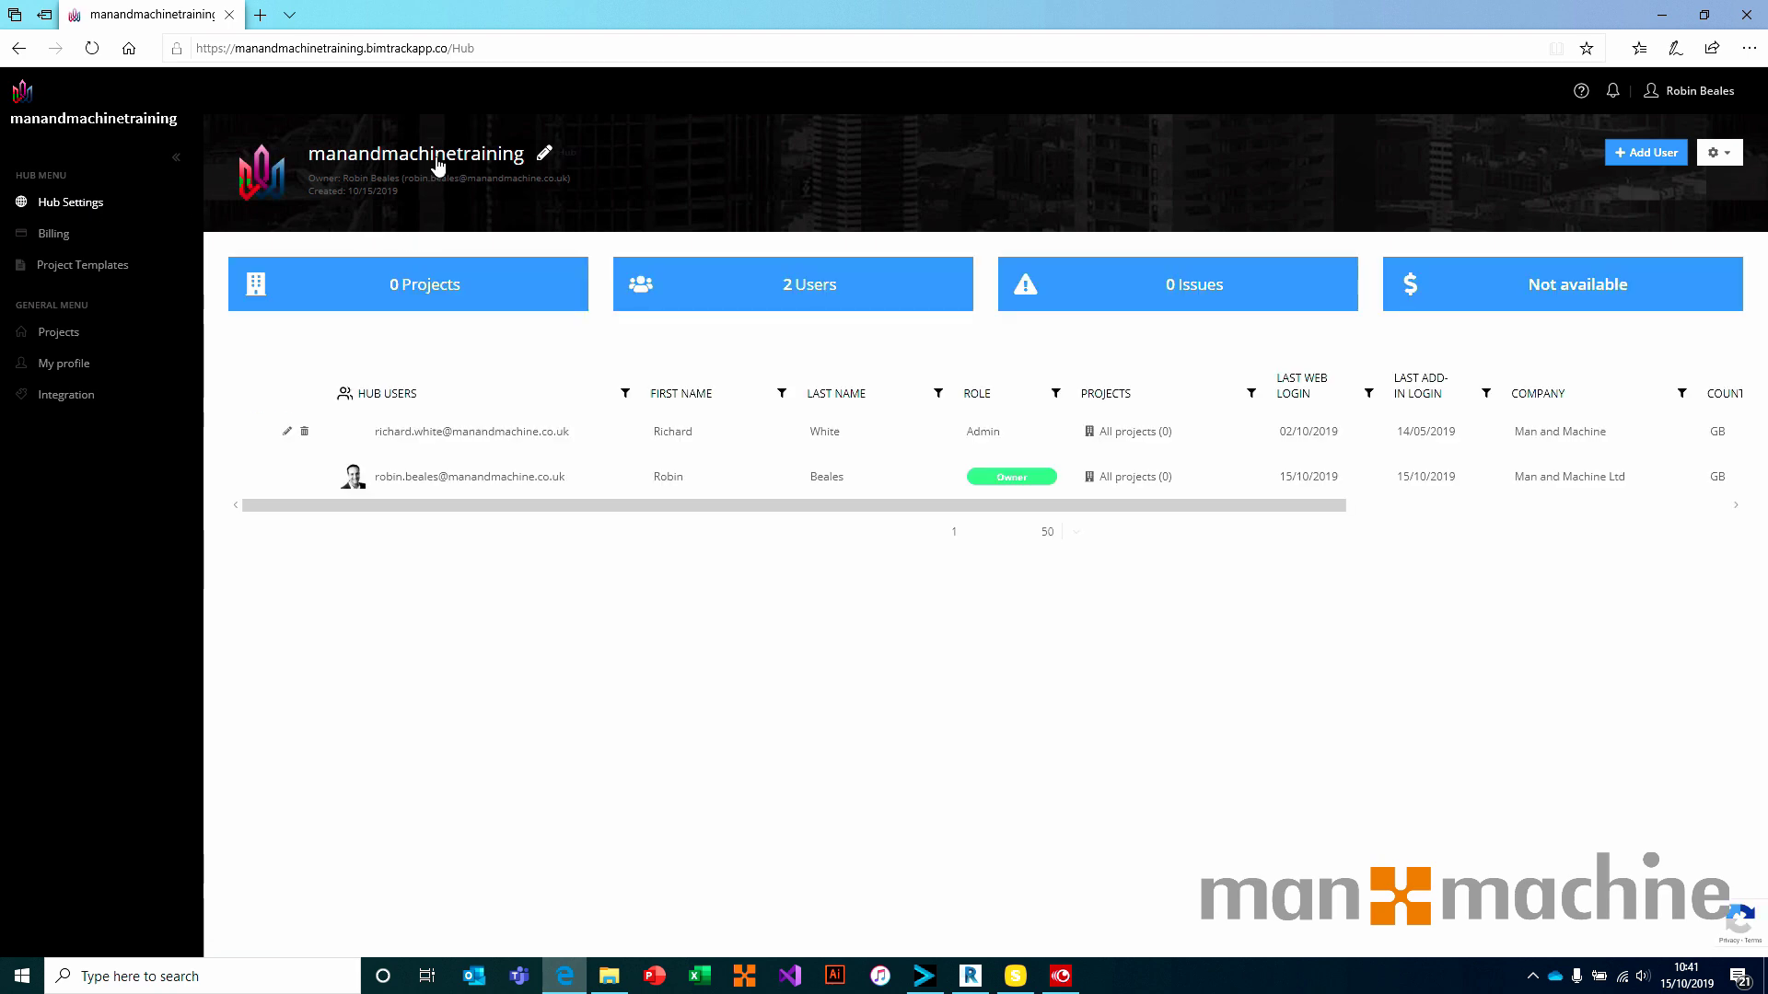
mouse_move(256, 184)
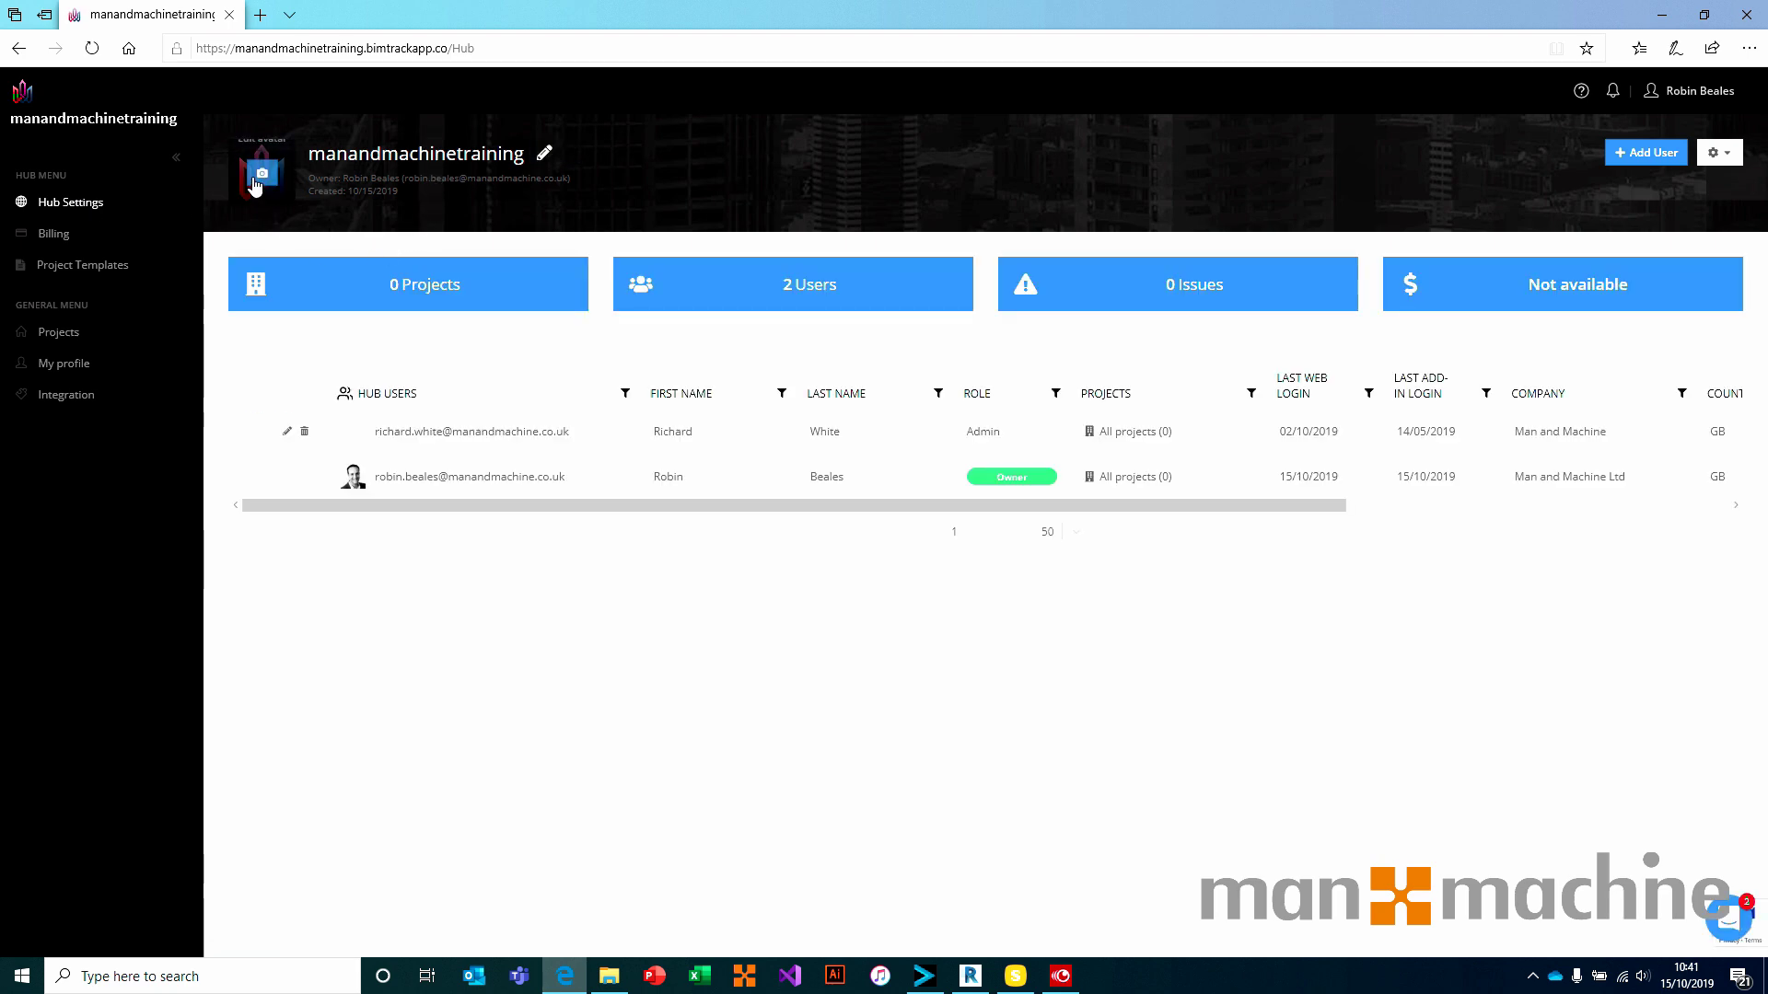